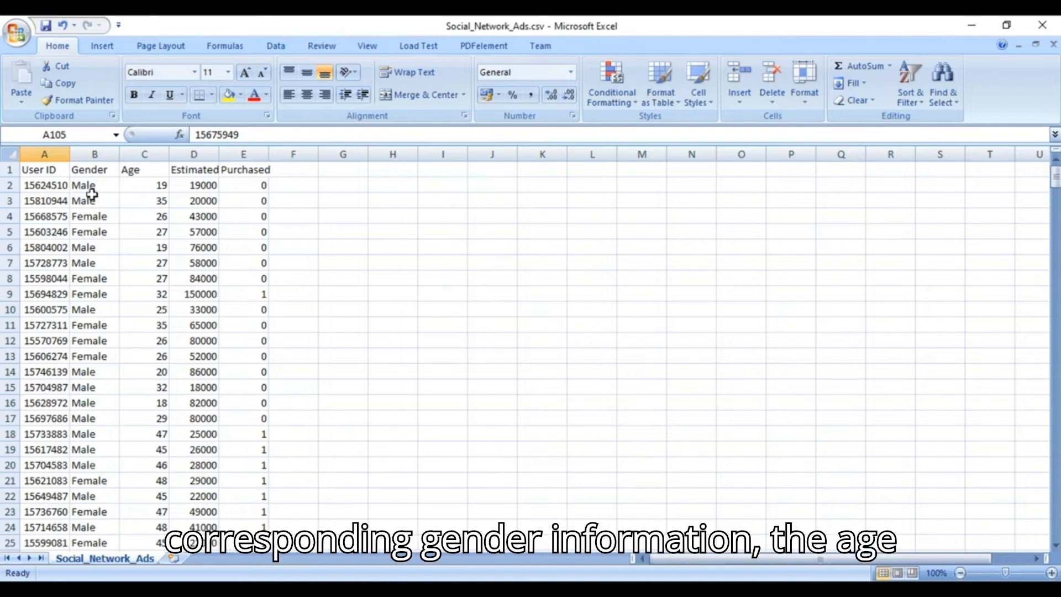
- Examine the EstimatedSalary header and first value, and the first entries of the Purchased column
left_click(198, 183)
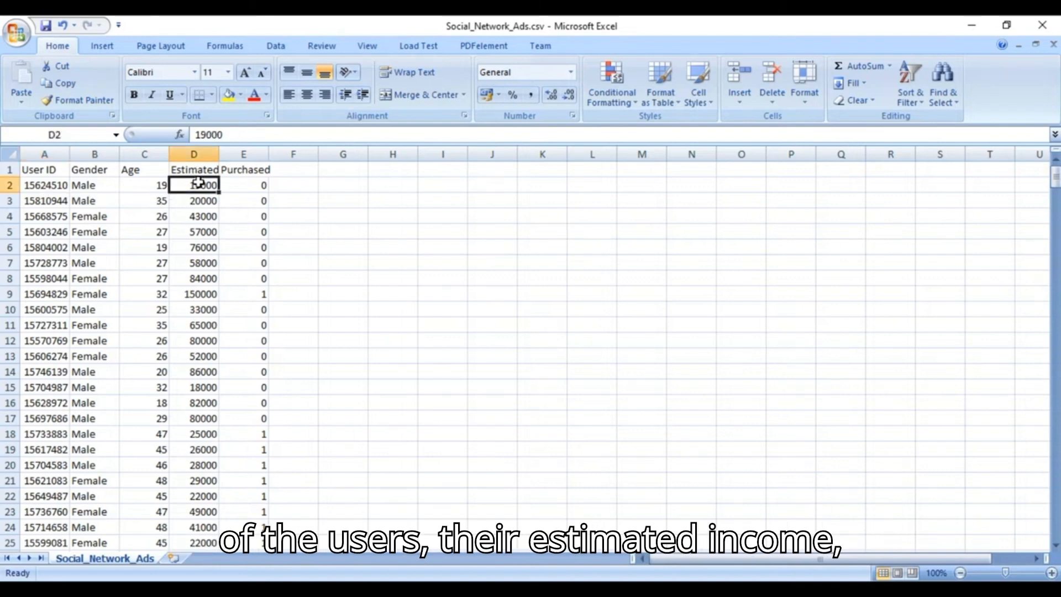
left_click(197, 173)
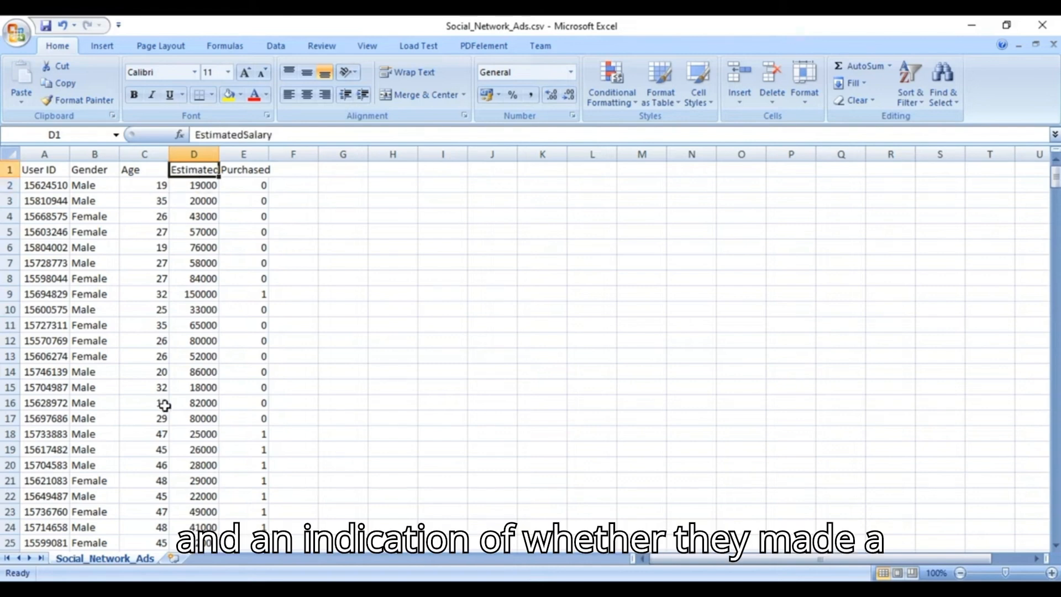
left_click(242, 185)
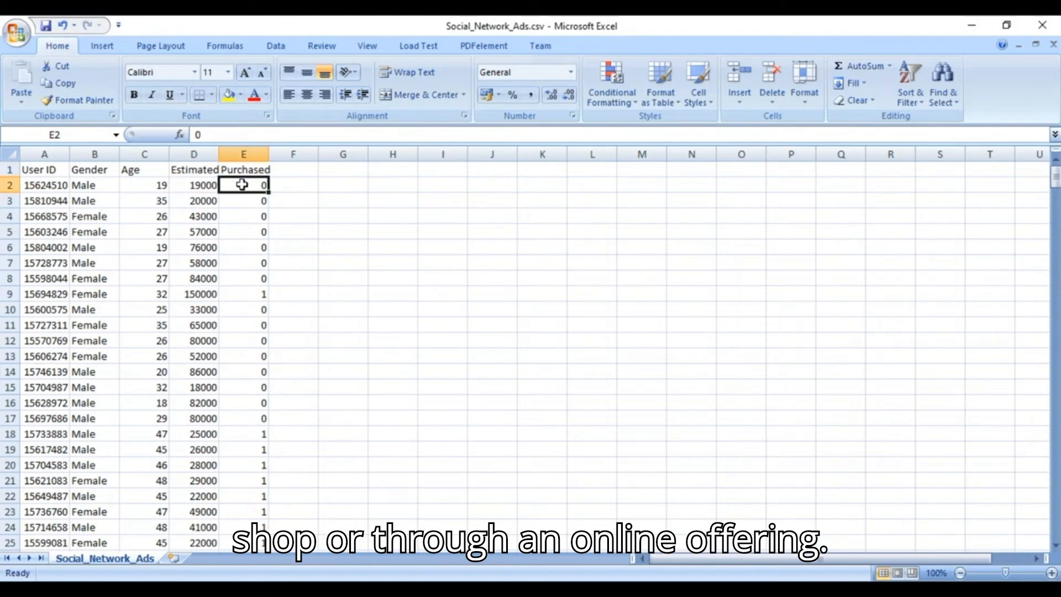
left_click(332, 219)
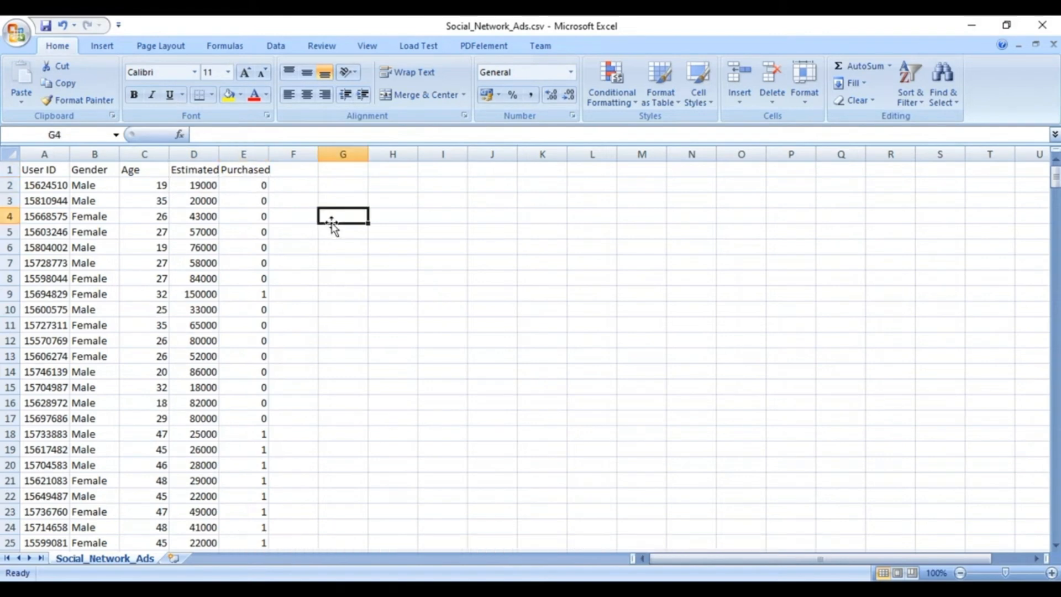
key("Up")
key("Up")
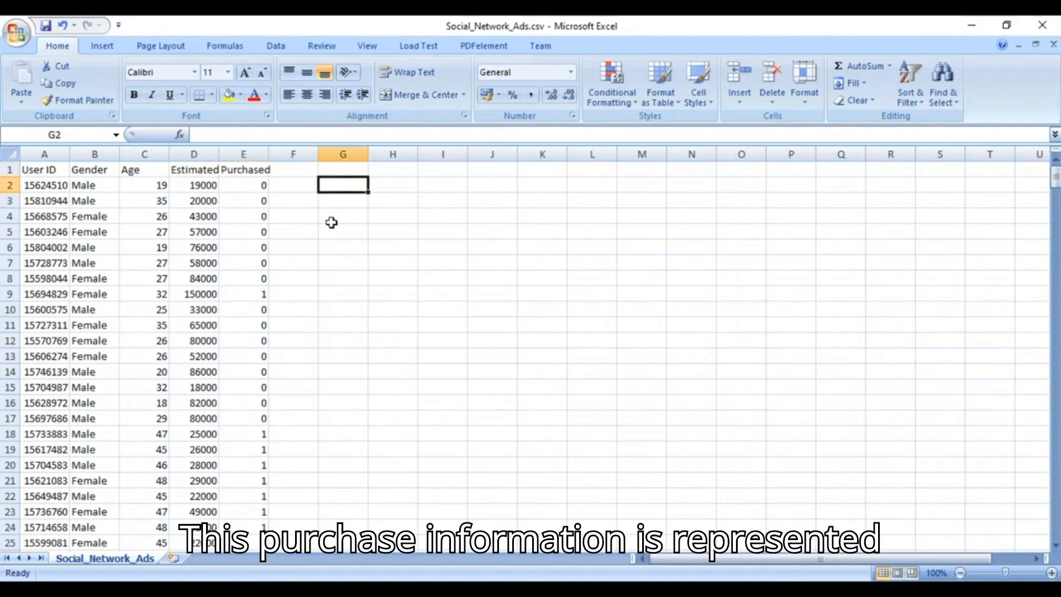
key("Left")
key("Left")
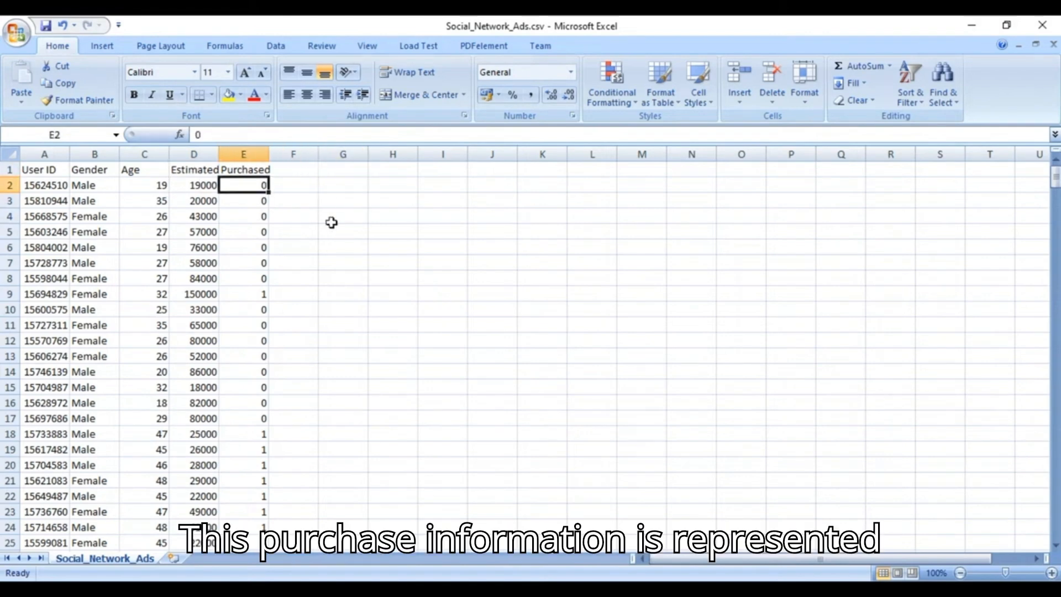
left_click(247, 217)
key("Up")
key("Up")
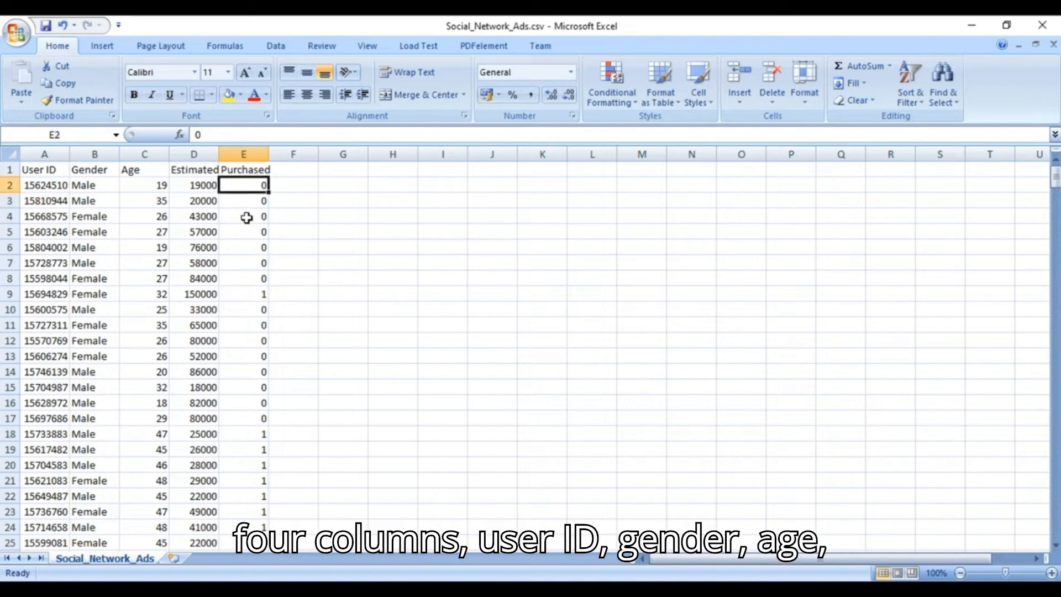
- Review the column headers from User ID to Purchased and check the first few Purchased values
key("Up")
key("Left")
key("Left")
key("Left")
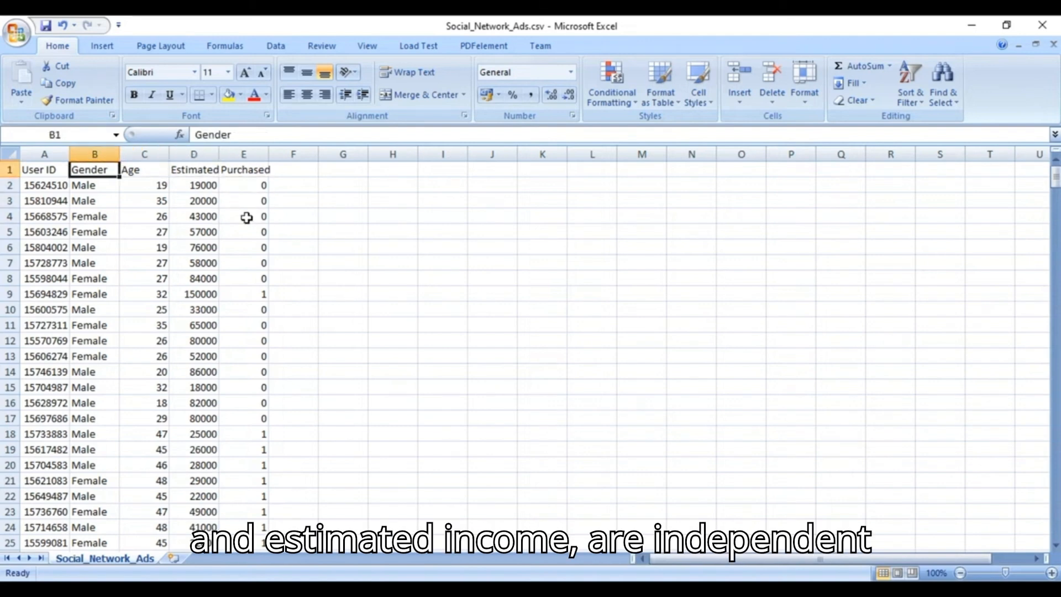
key("Left")
key("Right")
key("Right")
key("Right")
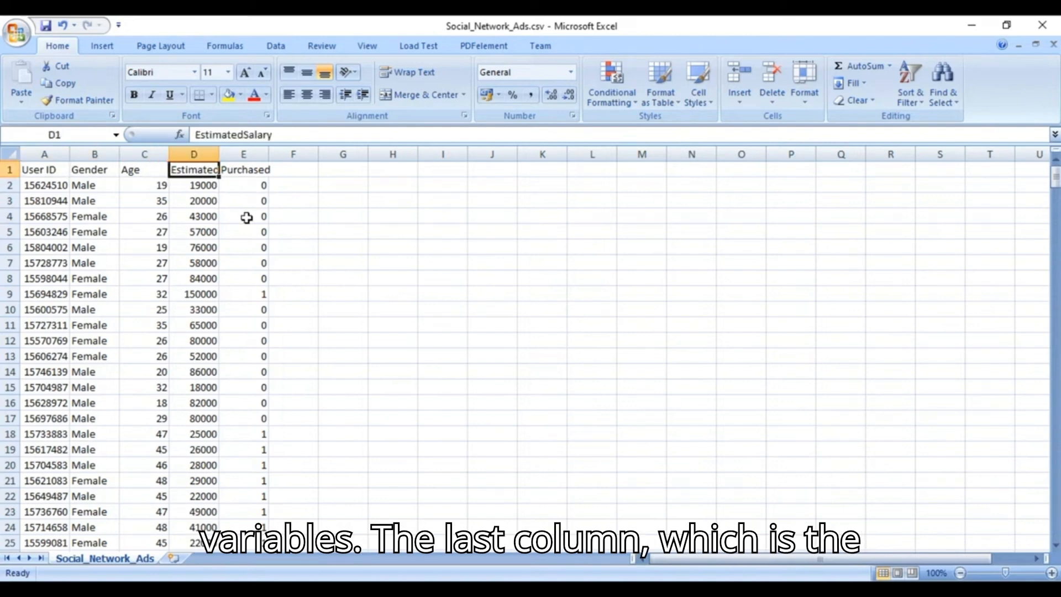
key("Right")
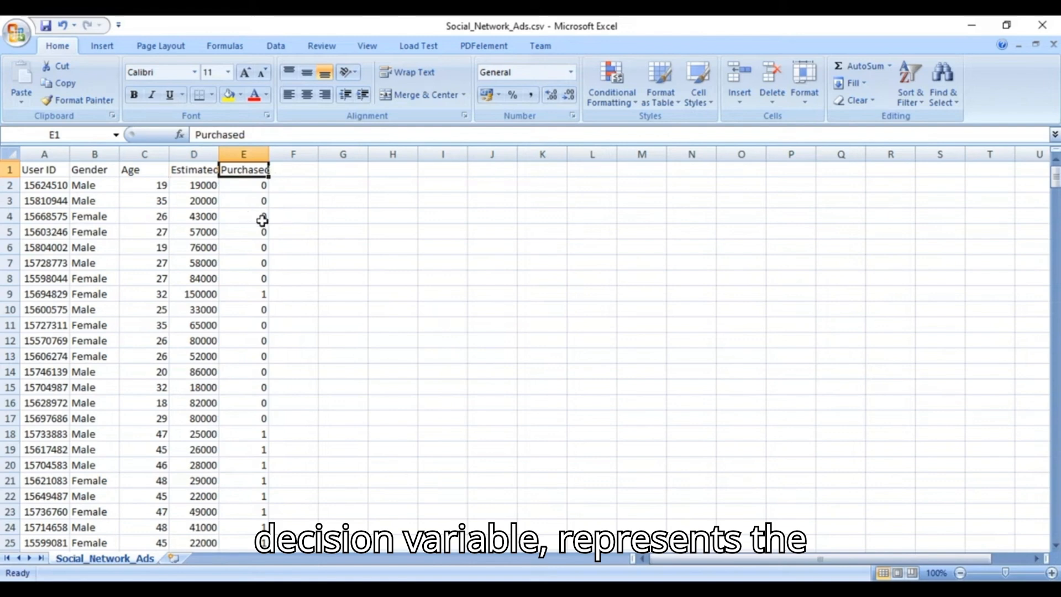
left_click(389, 245)
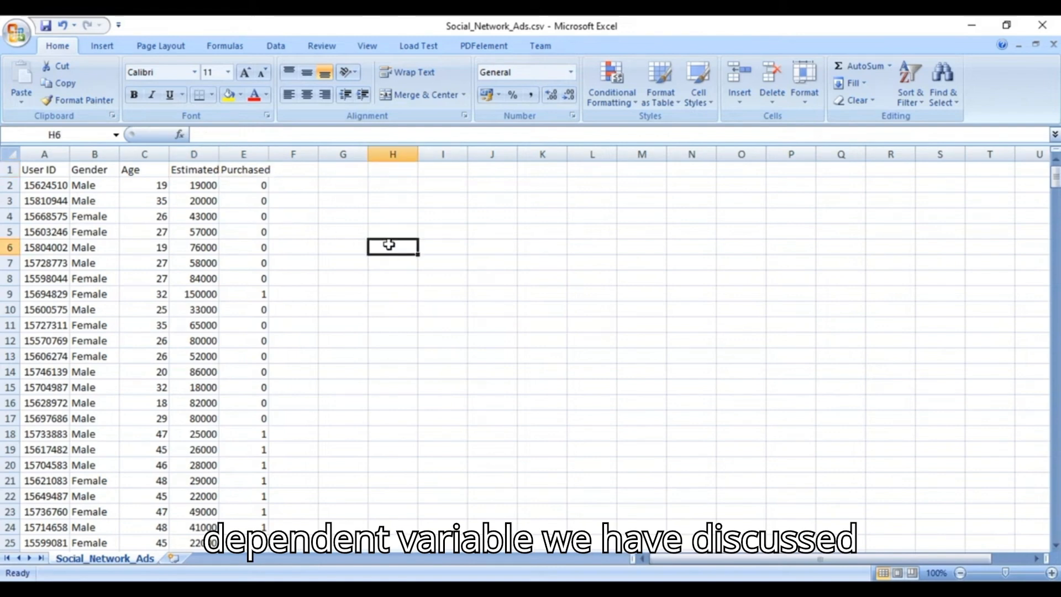
left_click(246, 188)
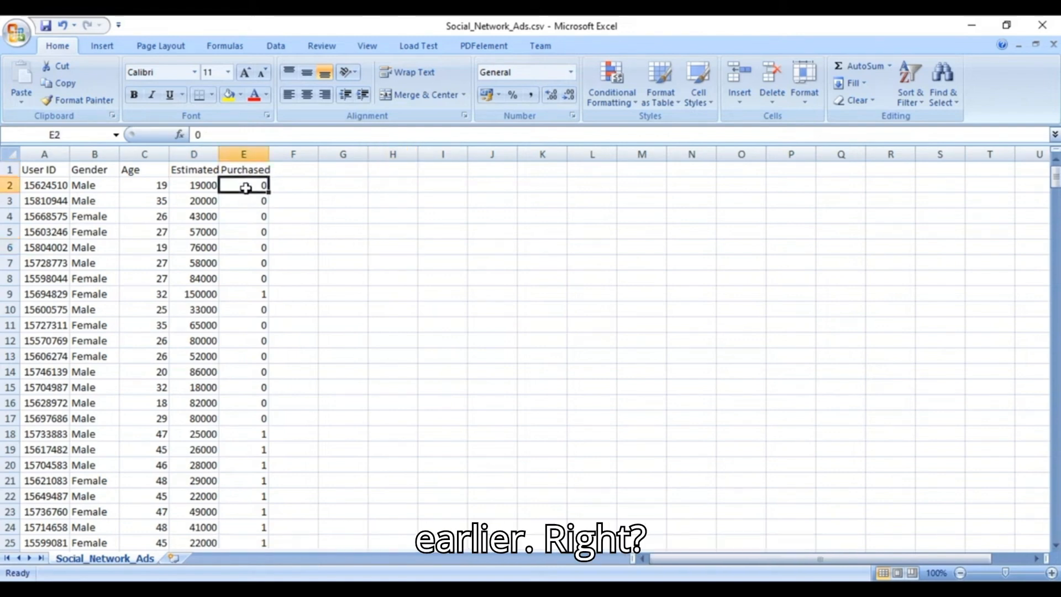
key("Down")
key("Down")
key("Down")
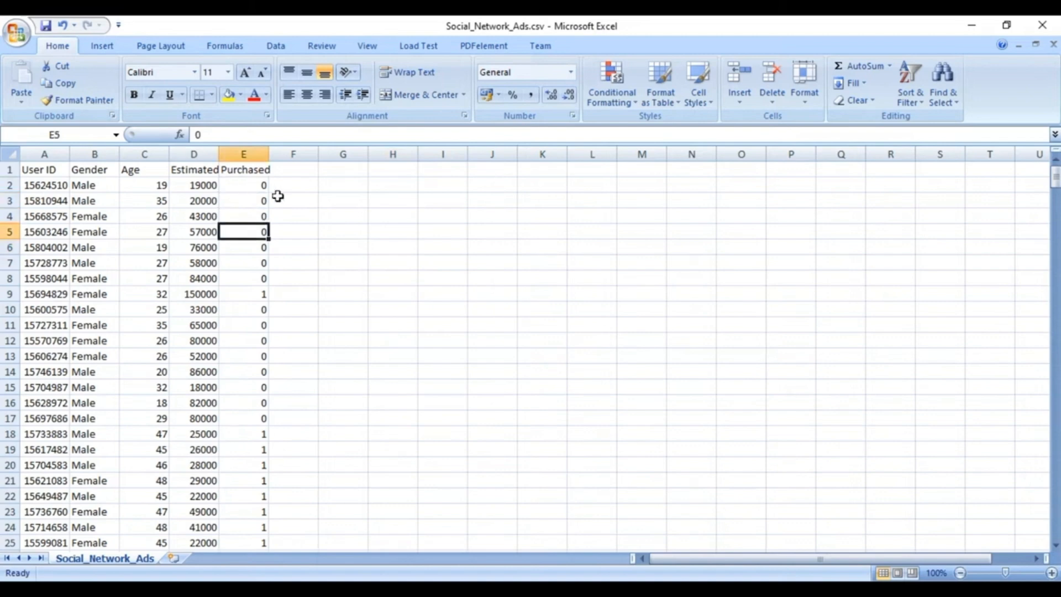
- Enter the notes "0 = No" in cell F2 and "1 = yes" in cell F3, beside the Purchased column
left_click(289, 185)
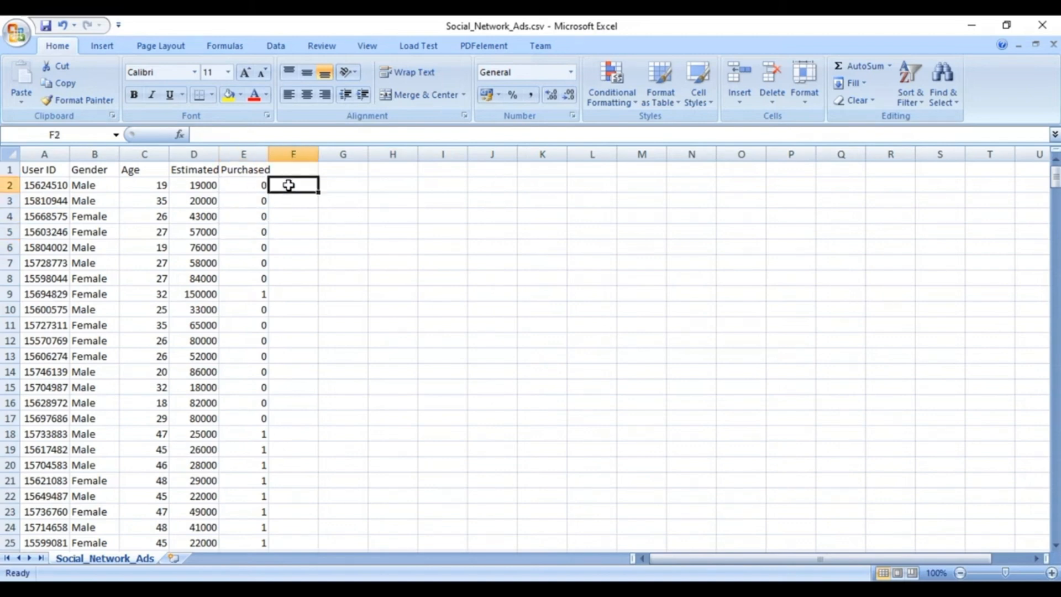
type("0")
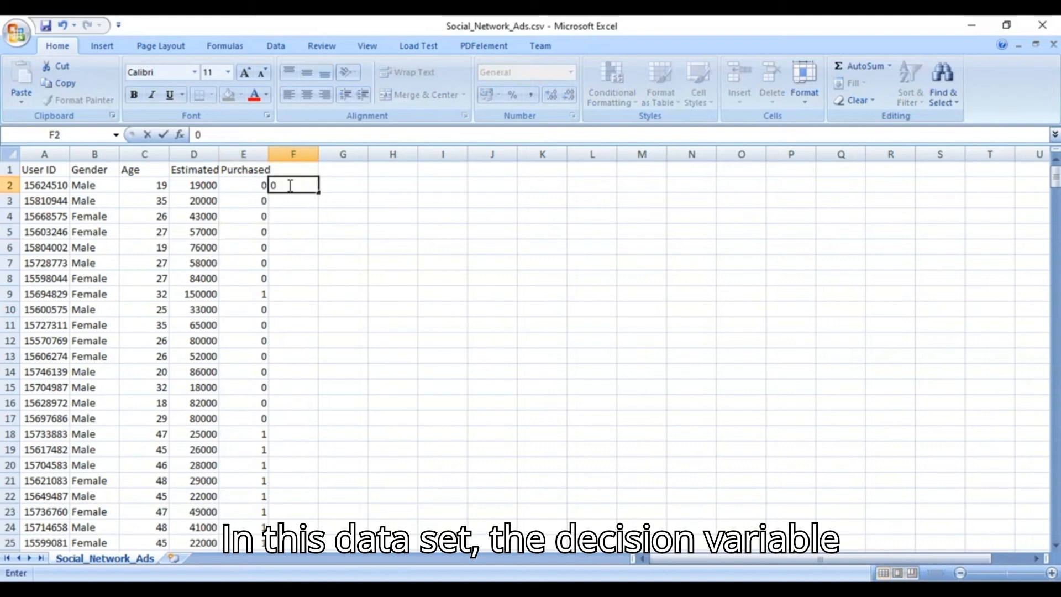
type(" = No")
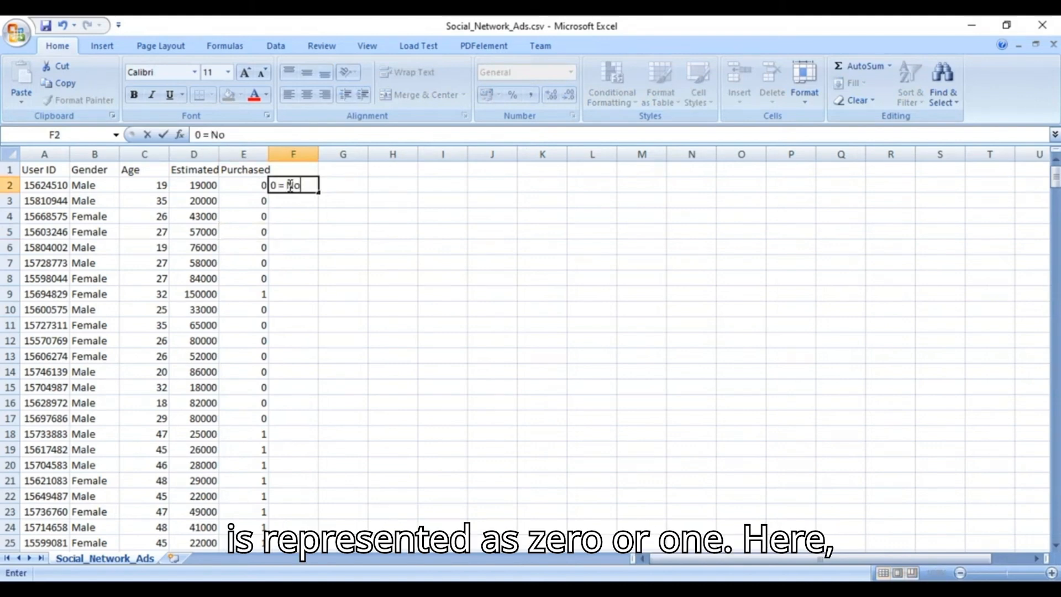
key("Return")
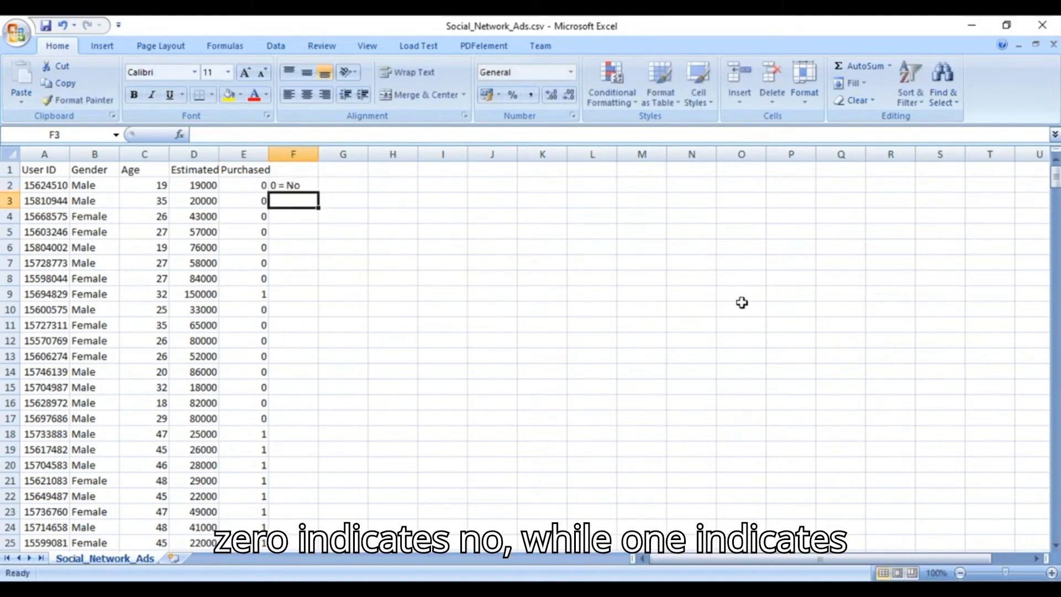
type("1 = yes")
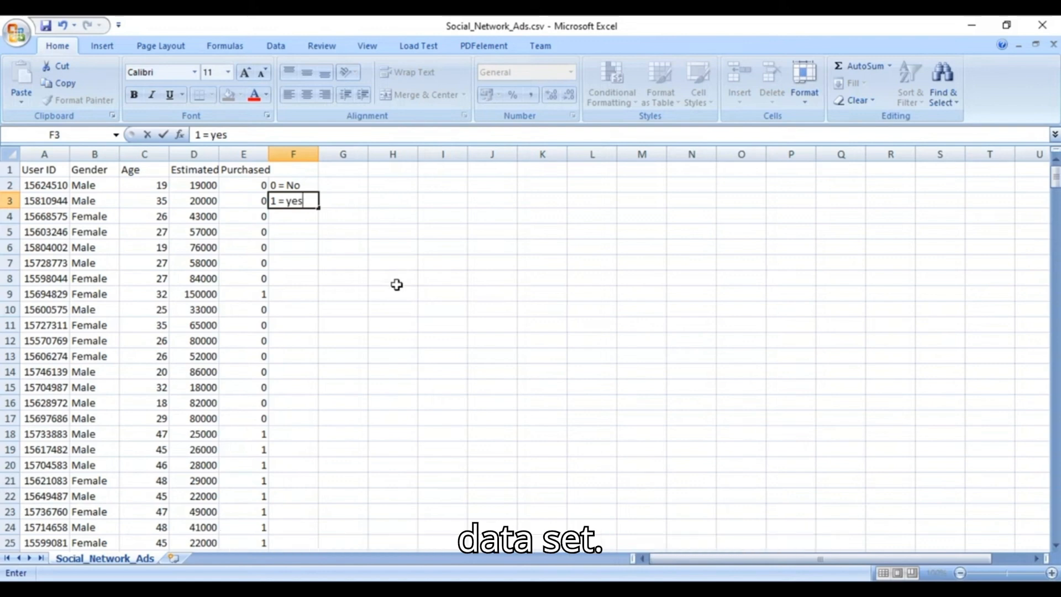
- Discard the note being entered in cell F3 and clear the note from cell F2
key("BackSpace")
key("BackSpace")
key("BackSpace")
key("BackSpace")
key("BackSpace")
key("BackSpace")
key("BackSpace")
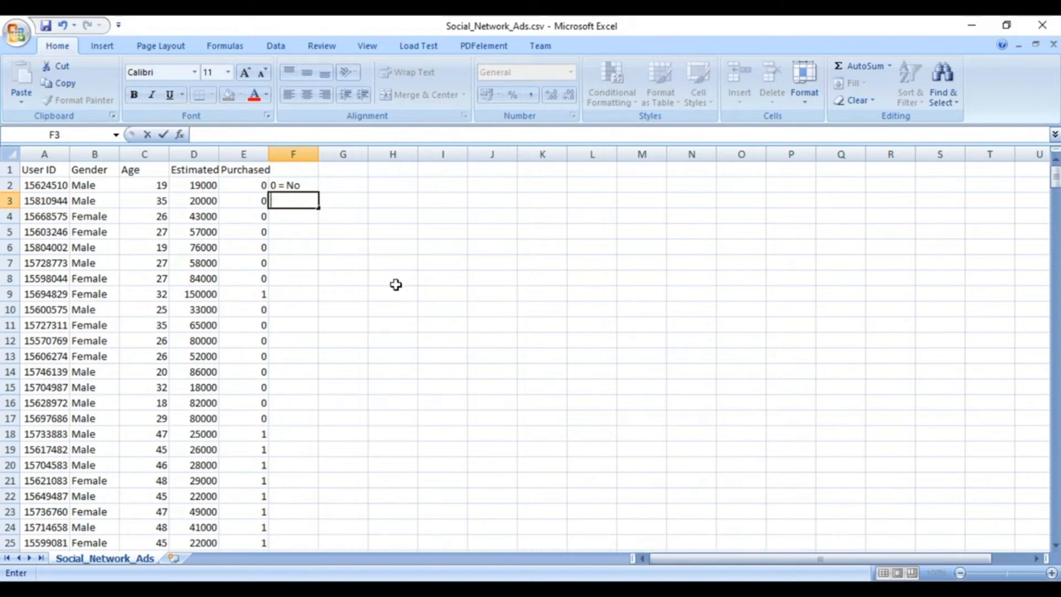
key("Escape")
left_click(287, 184)
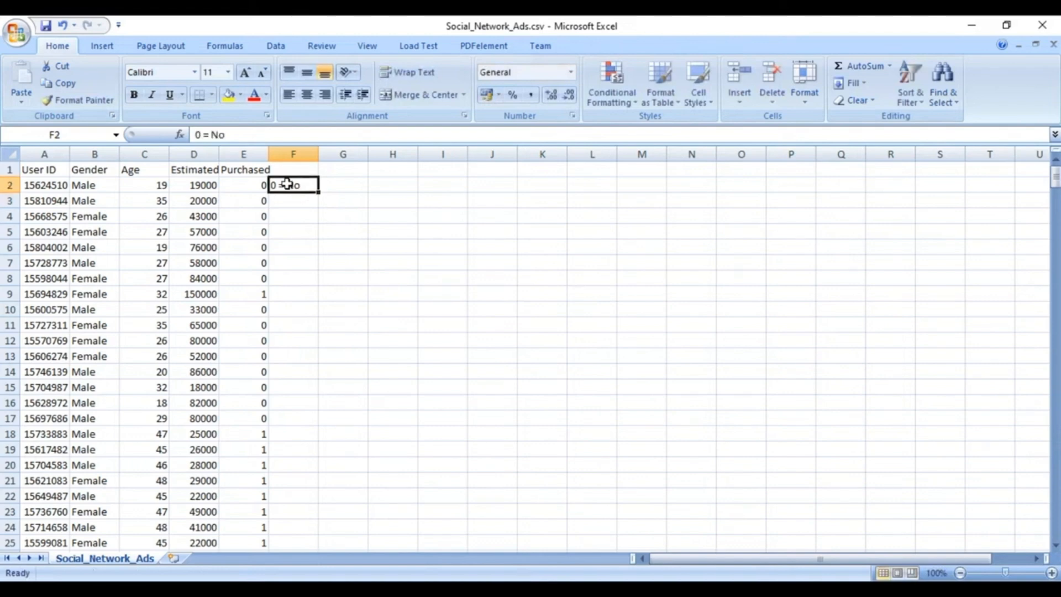
key("Delete")
left_click(419, 249)
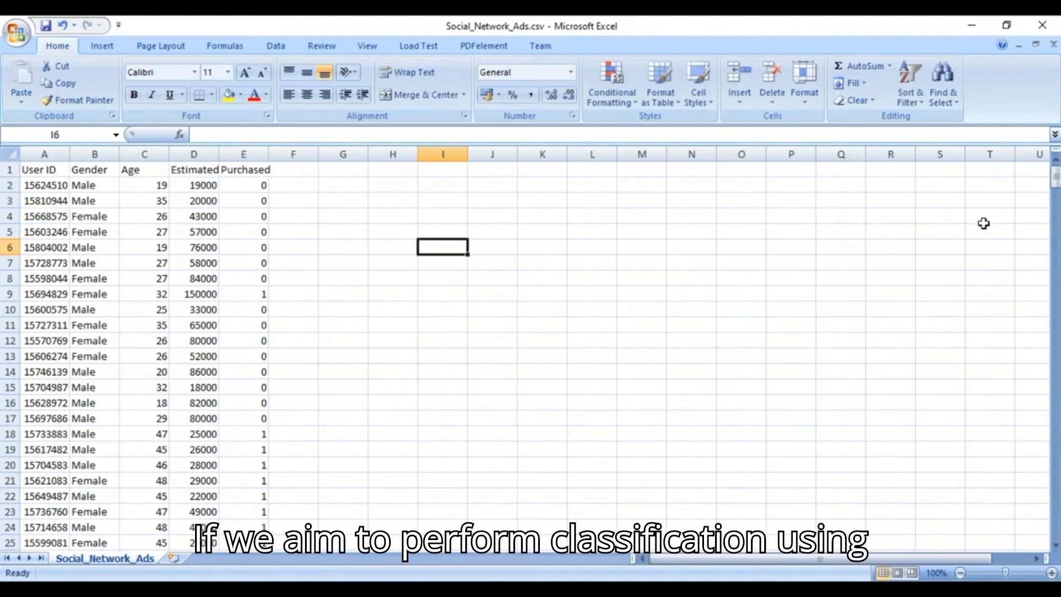
- Select the records from A2 to E94 to review the dataset, then return to its first rows
left_click_drag(34, 192, 253, 571)
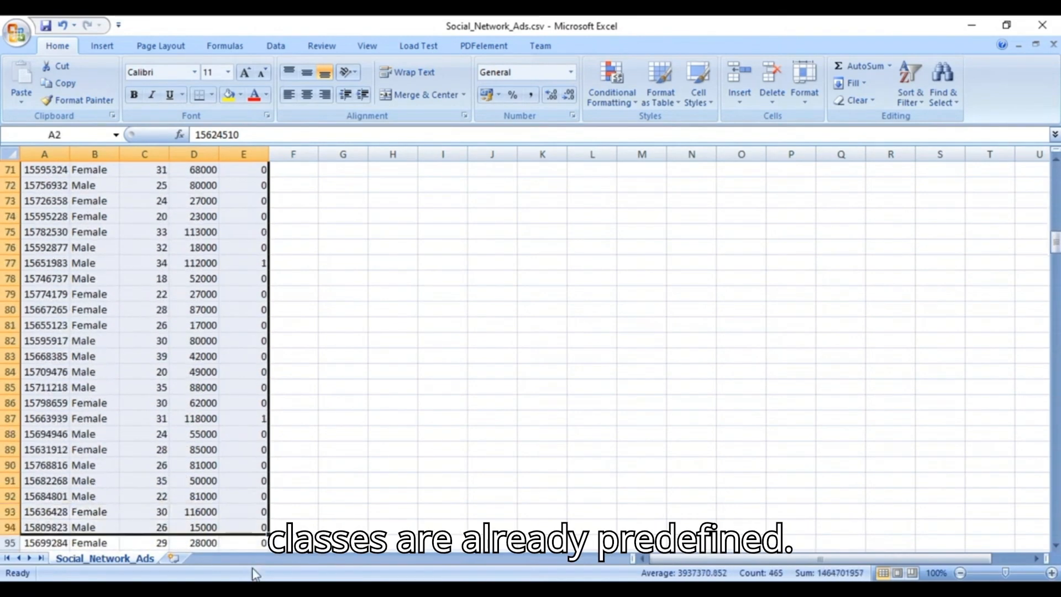
left_click(337, 465)
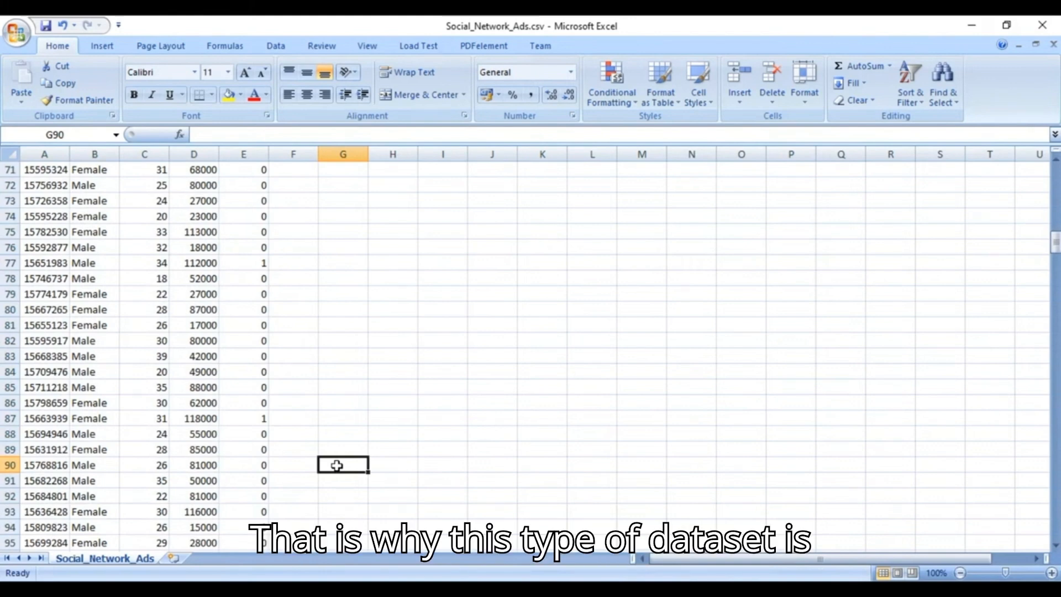
key("Up")
key("Up")
key("Up")
key("Up")
key("Up")
key("Up")
key("Up")
key("Up")
key("Up")
key("Up")
key("Up")
key("Up")
key("Up")
key("Up")
key("Up")
key("Up")
key("Up")
key("Up")
key("Up")
key("Up")
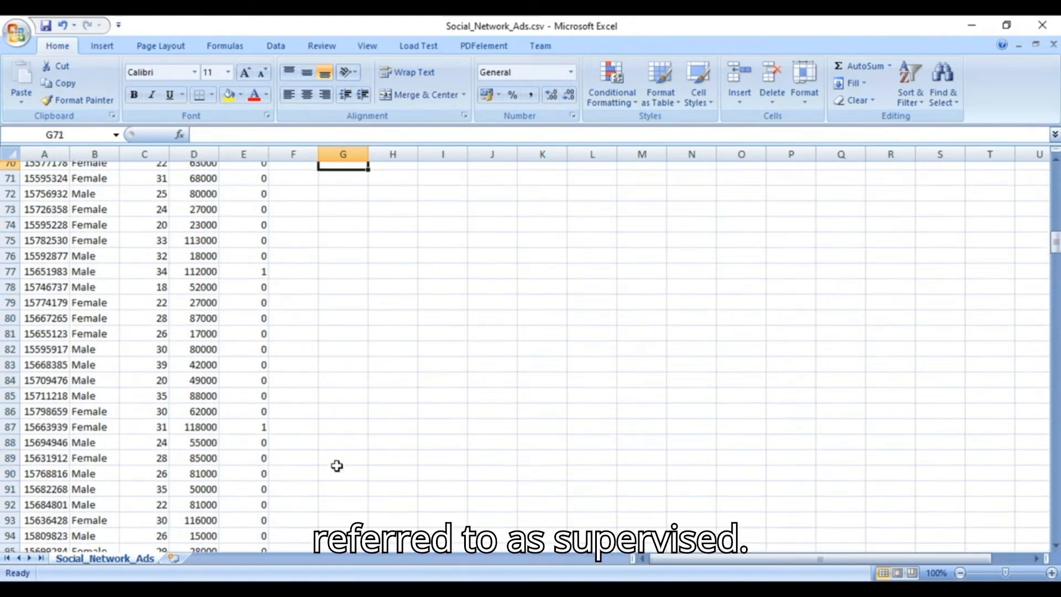
key("Up")
key("Up")
key("Up")
key("Up")
key("Up")
key("Up")
key("Up")
key("Up")
key("Up")
key("Up")
key("Up")
key("Up")
key("Up")
key("Up")
key("Up")
key("Up")
key("Up")
key("Up")
key("Up")
key("Up")
- Look through the values in the Purchased column, starting from cell E2
key("Left")
key("Left")
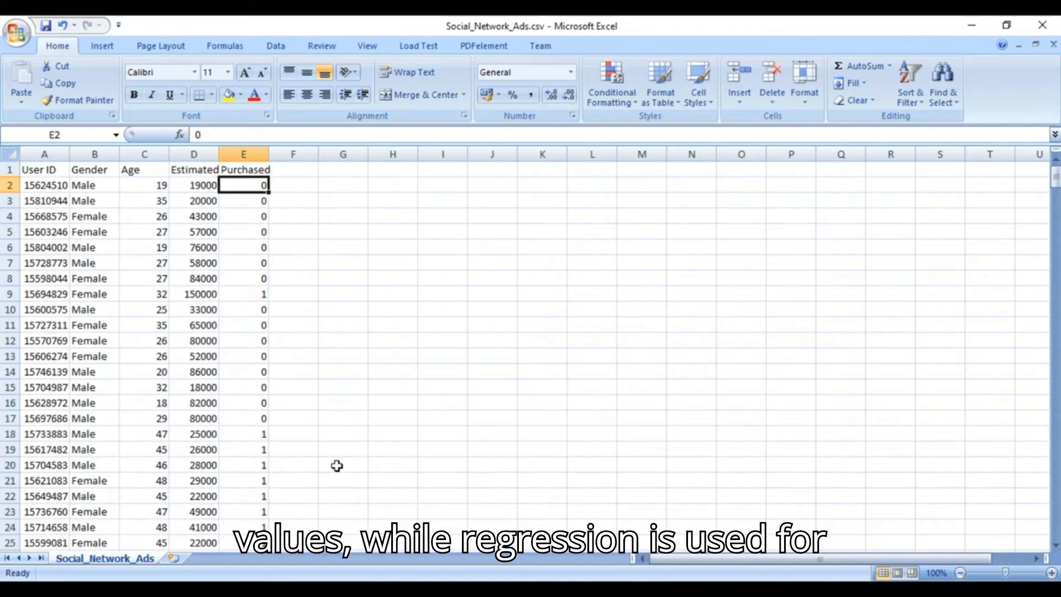
key("Down")
key("Down")
key("Down")
key("Down")
key("Down")
key("Down")
key("Down")
key("Down")
key("Down")
key("Down")
key("Down")
key("Down")
key("Down")
key("Down")
key("Down")
key("Down")
key("Down")
key("Down")
key("Down")
key("Down")
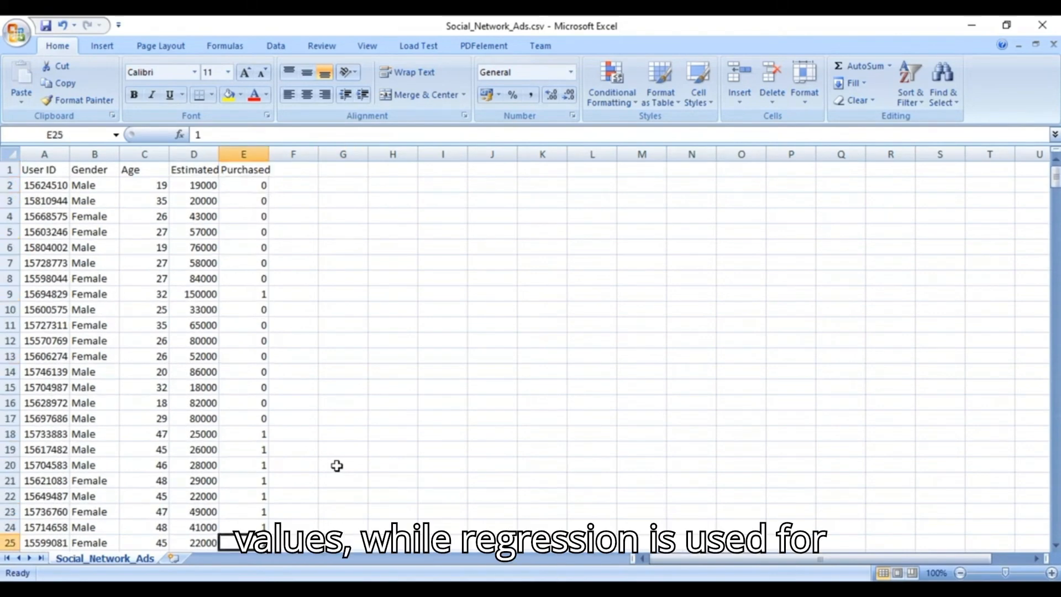
key("Up")
key("Up")
key("Up")
key("Up")
key("Up")
key("Up")
key("Up")
key("Up")
key("Up")
key("Up")
key("Up")
key("Up")
key("Up")
key("Up")
key("Up")
key("Up")
key("Up")
key("Up")
key("Up")
key("Up")
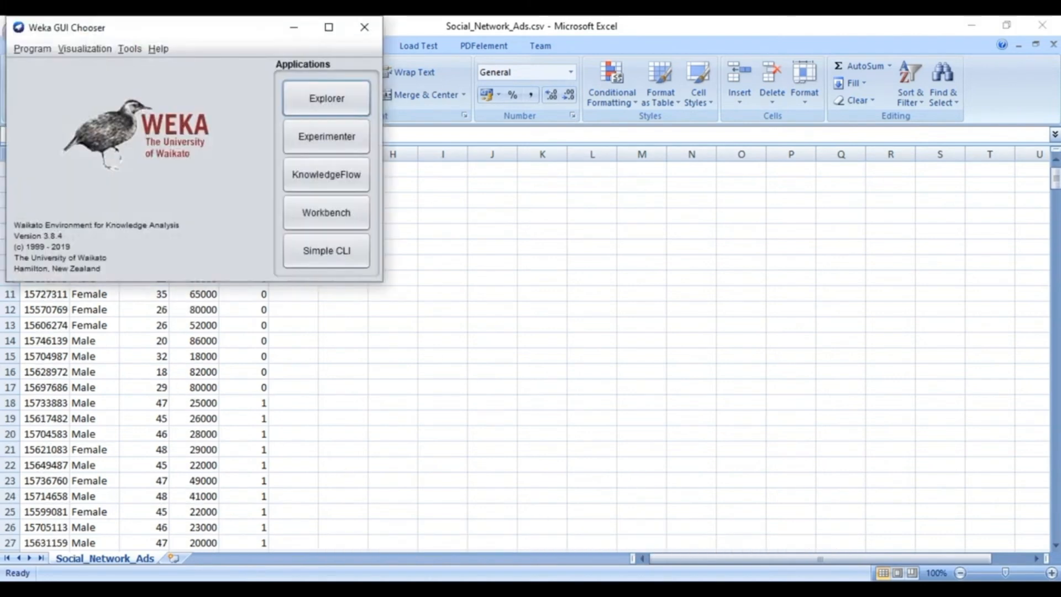
- Switch to the Weka GUI Chooser, launch the Explorer and maximize the chooser window
left_click(324, 104)
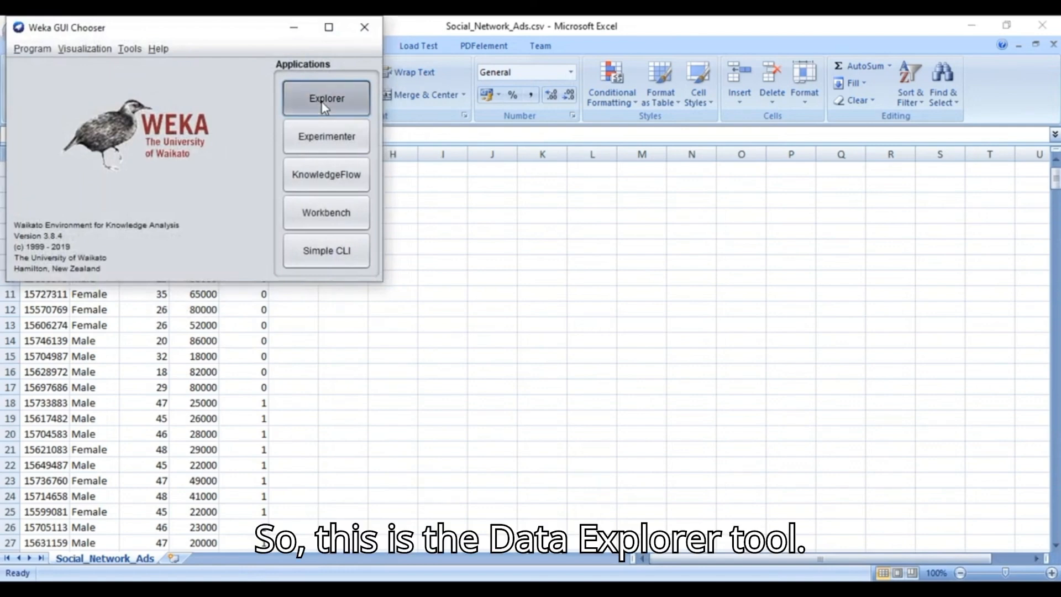
left_click(329, 27)
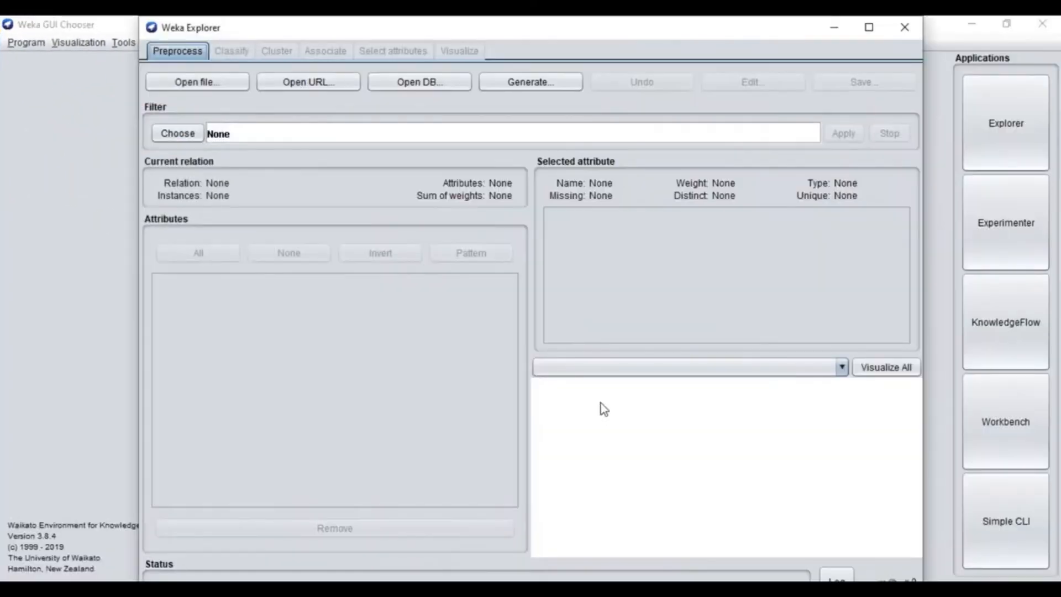
- Load Social_Network_Ads.csv from the Desktop, listing CSV data files (*.csv) as the file type
left_click(194, 84)
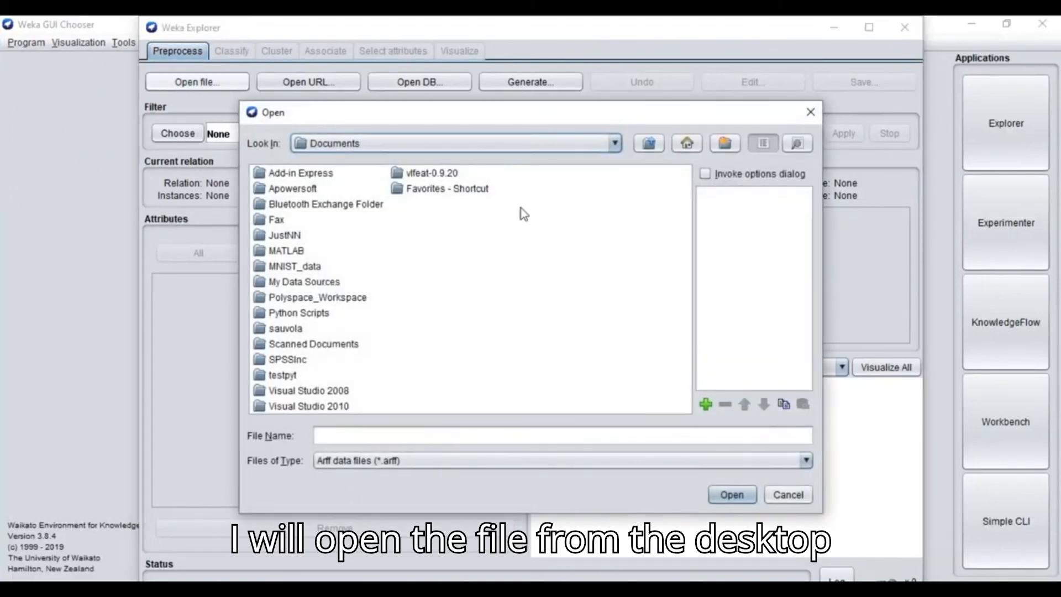
left_click(585, 144)
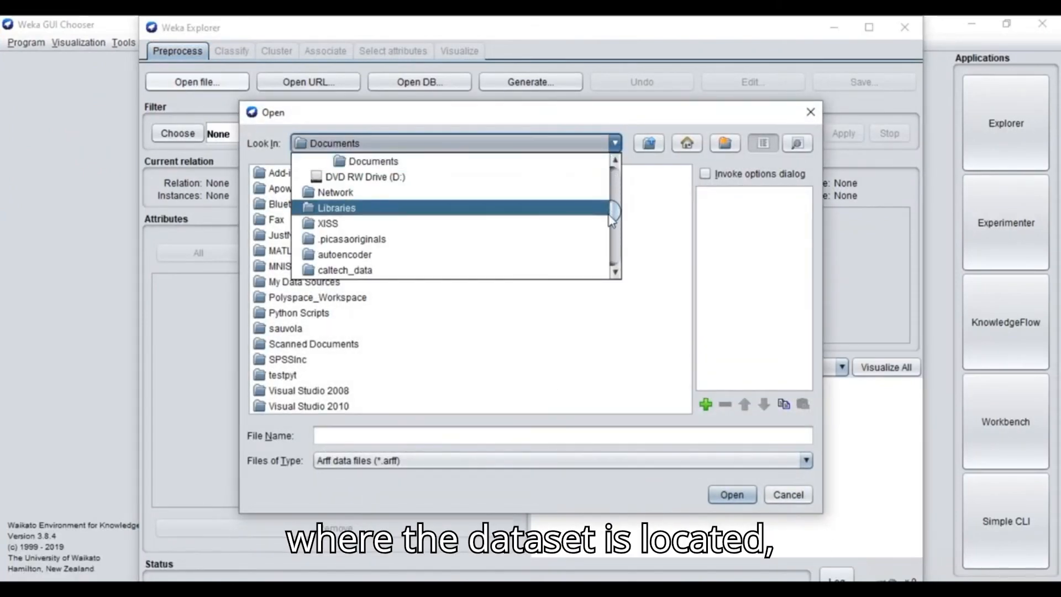
left_click_drag(613, 209, 618, 174)
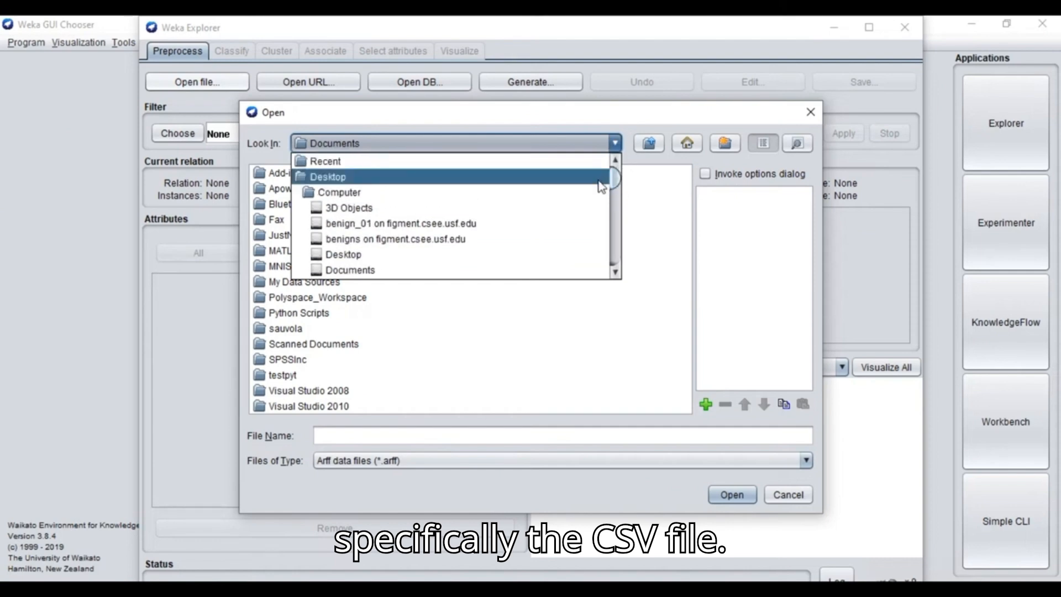
left_click(597, 176)
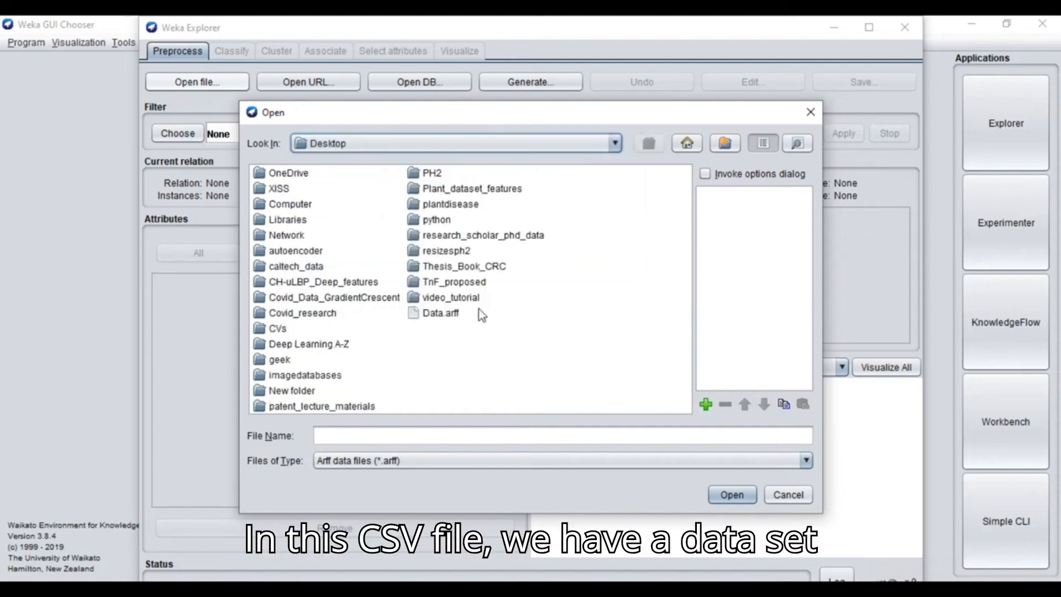
left_click(509, 463)
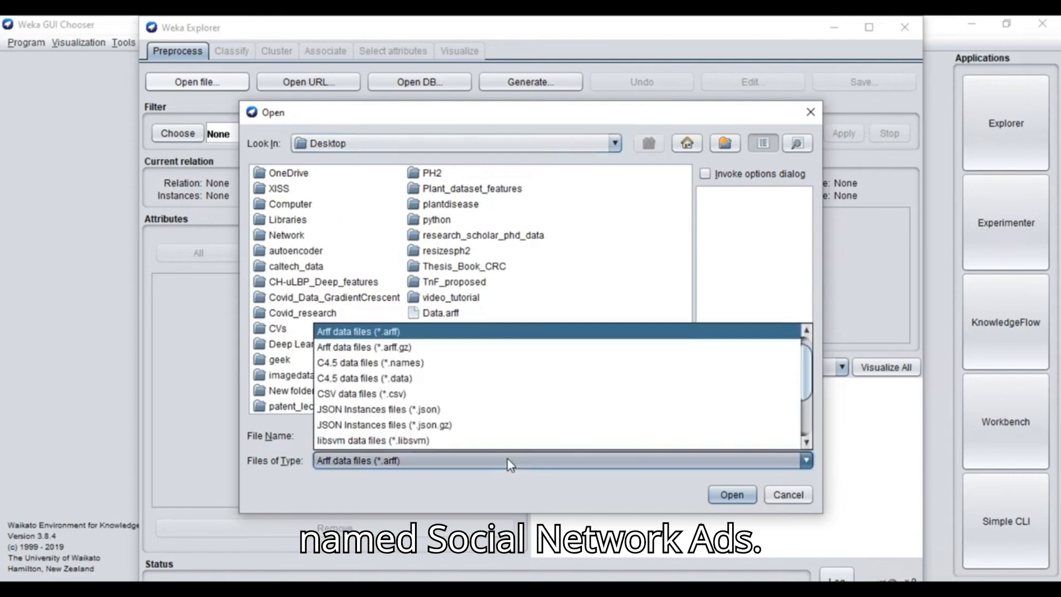
left_click(469, 395)
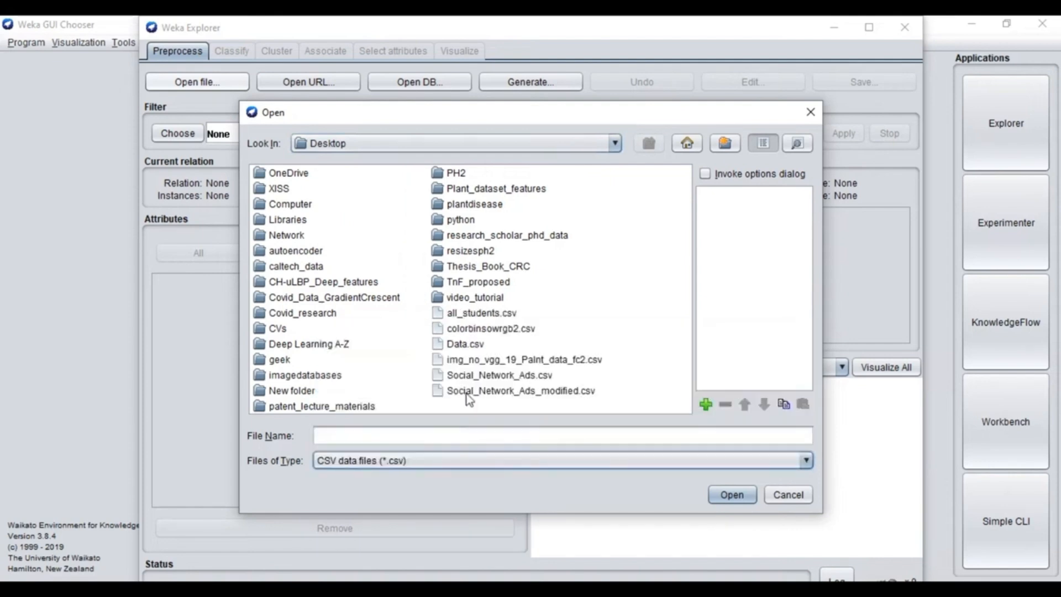
double_click(503, 376)
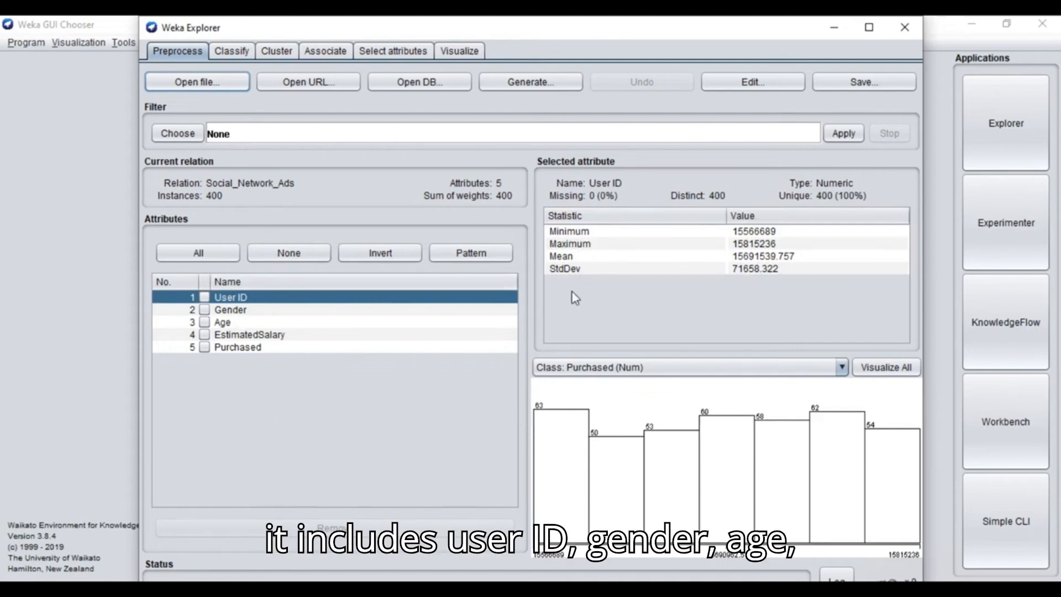
- Inspect the statistics and class distribution of the attributes from Gender through Age and EstimatedSalary to Purchased
left_click(269, 312)
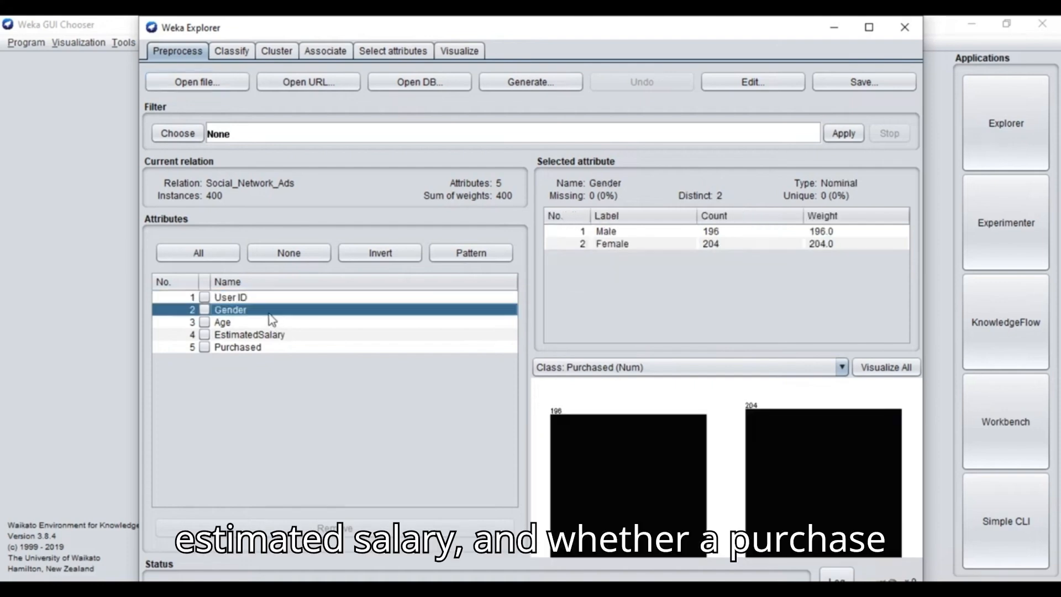
key("Down")
key("Down")
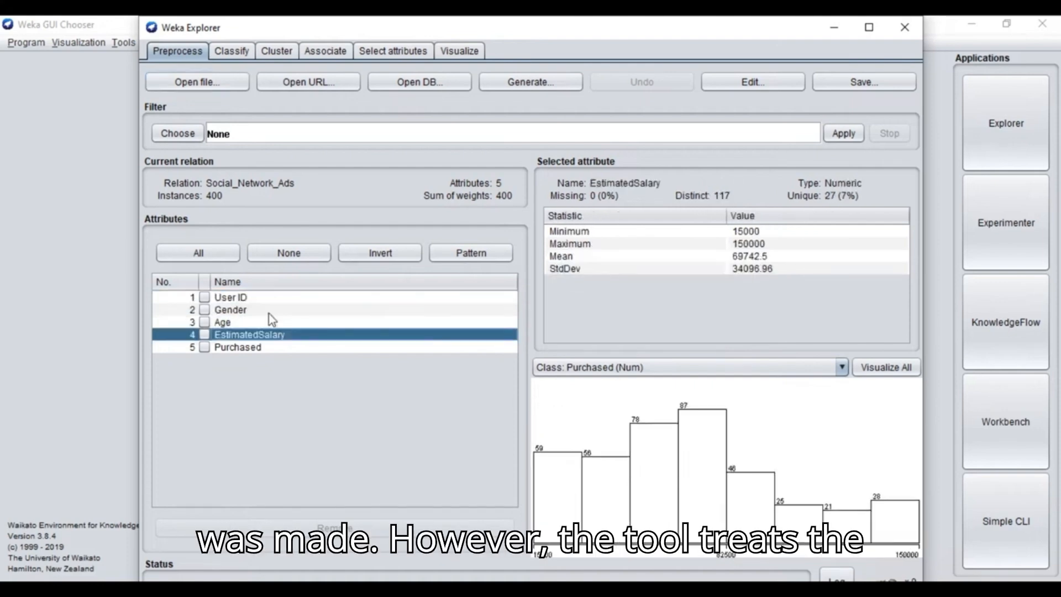
key("Down")
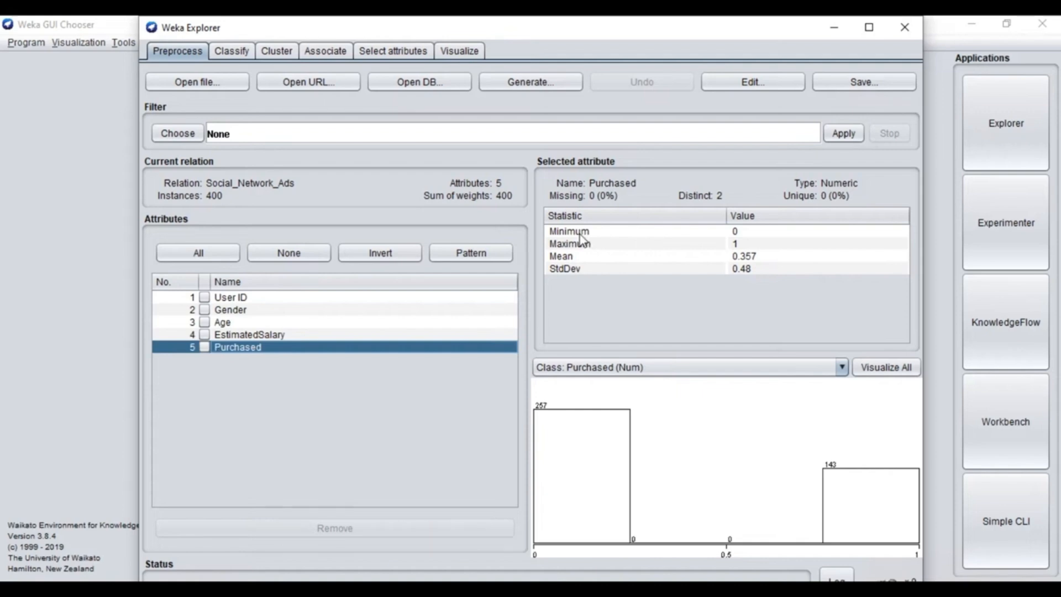
- Set the classifier for the loaded dataset to RandomForest from the trees group
left_click(231, 52)
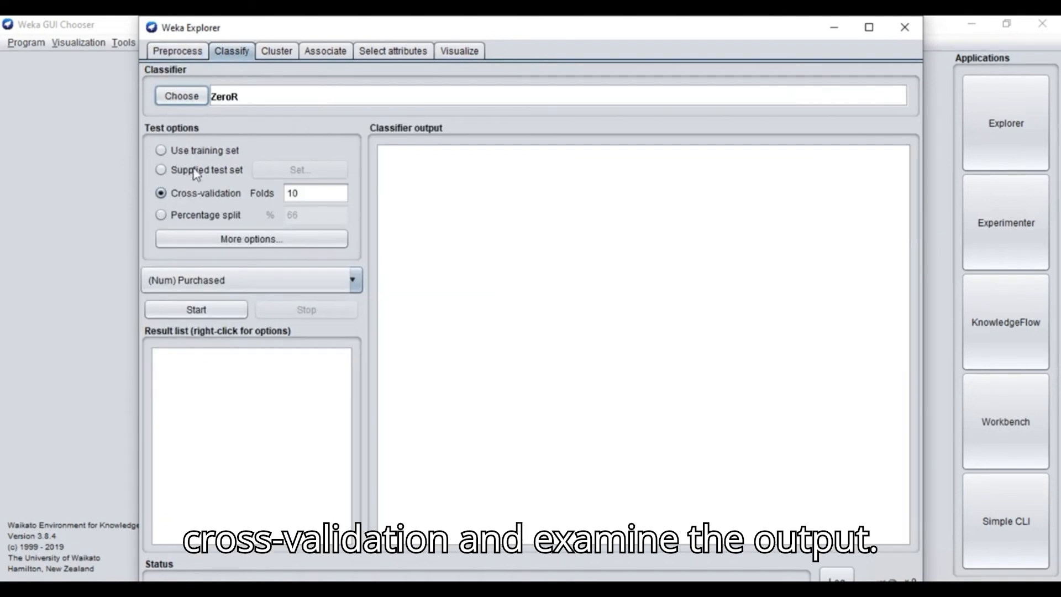
left_click(183, 101)
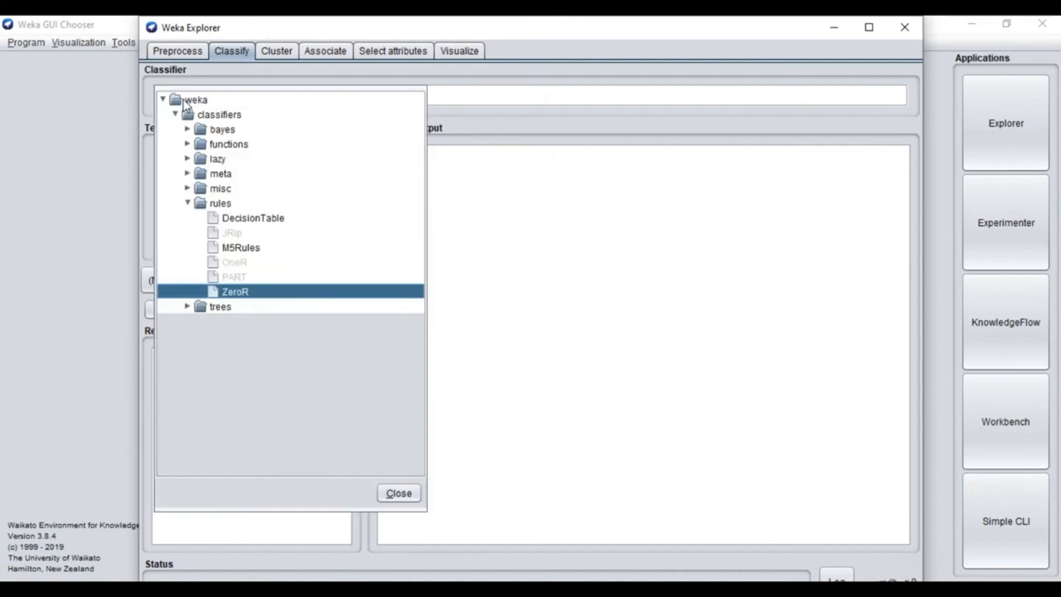
left_click(185, 306)
left_click(247, 397)
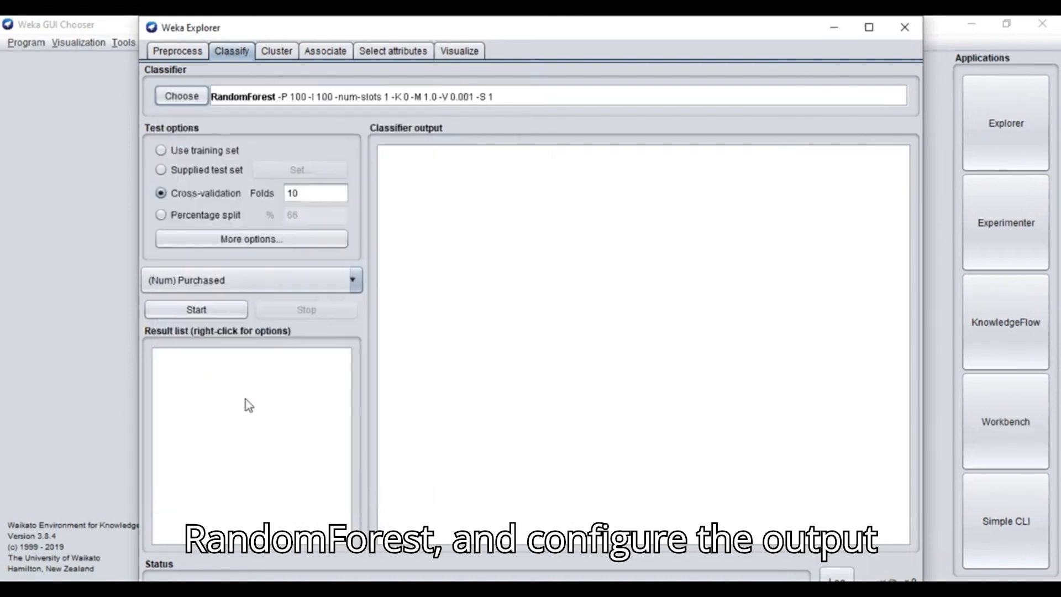
- Set the output predictions format to PlainText and run RandomForest on Purchased with 10-fold cross-validation
left_click(252, 238)
left_click(304, 350)
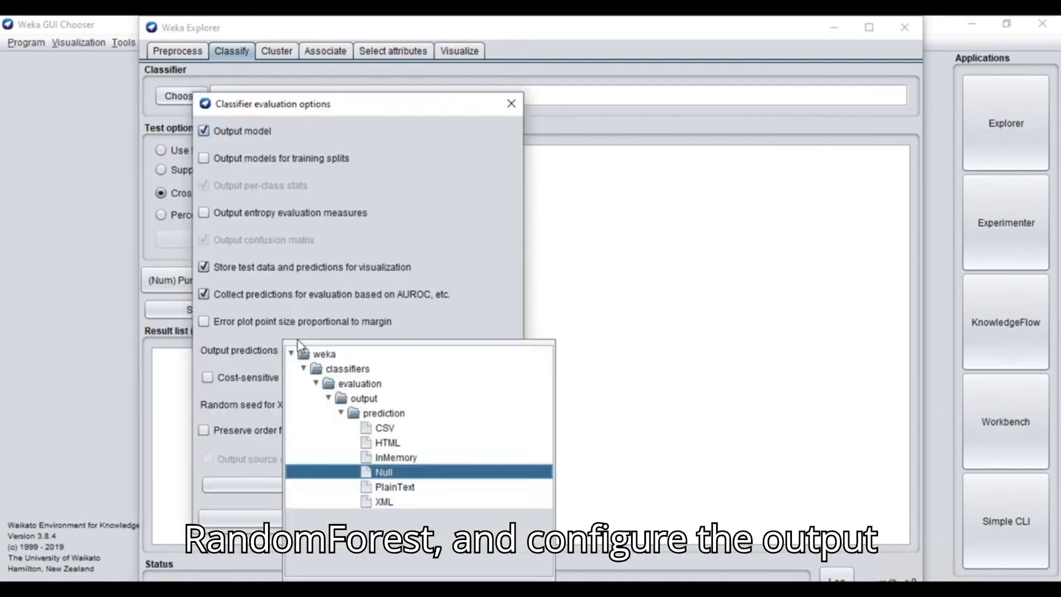
left_click(400, 491)
left_click(355, 519)
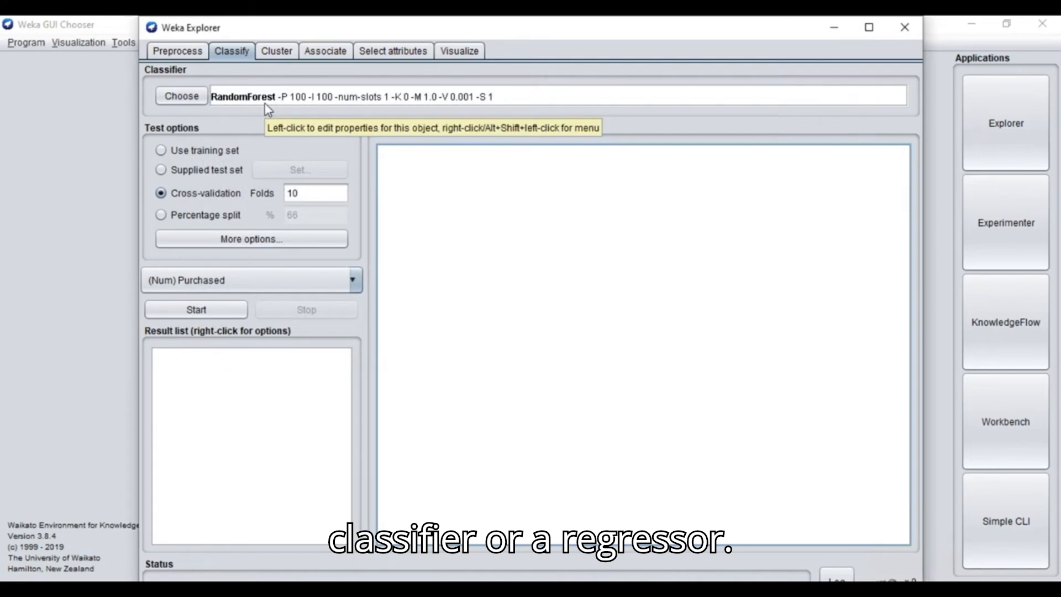
left_click(190, 310)
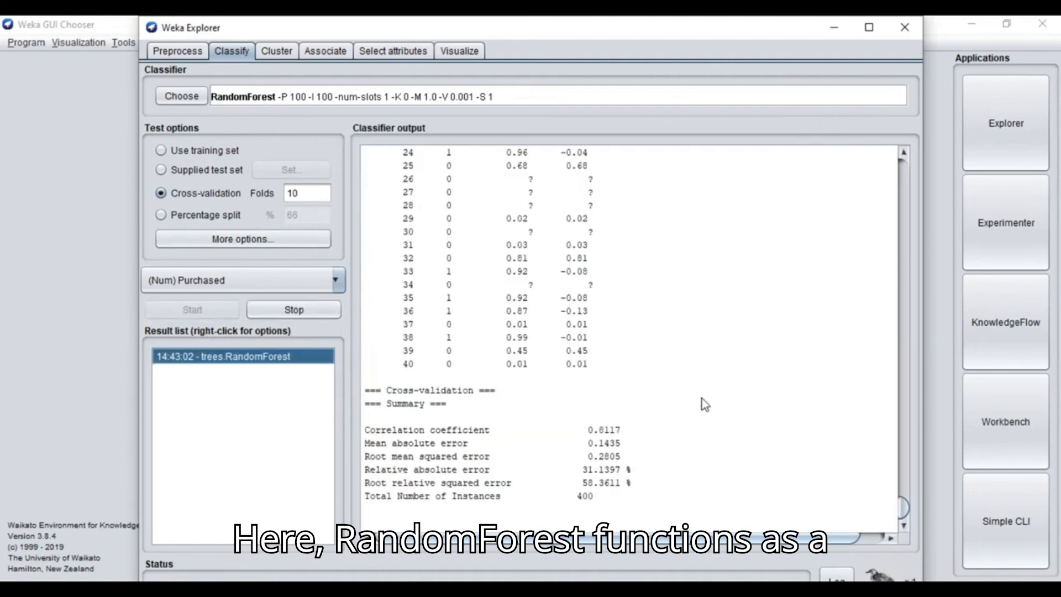
- Examine the actual and predicted values for the first test instances in the classifier output, and return to the preprocessing view
left_click_drag(906, 516, 894, 190)
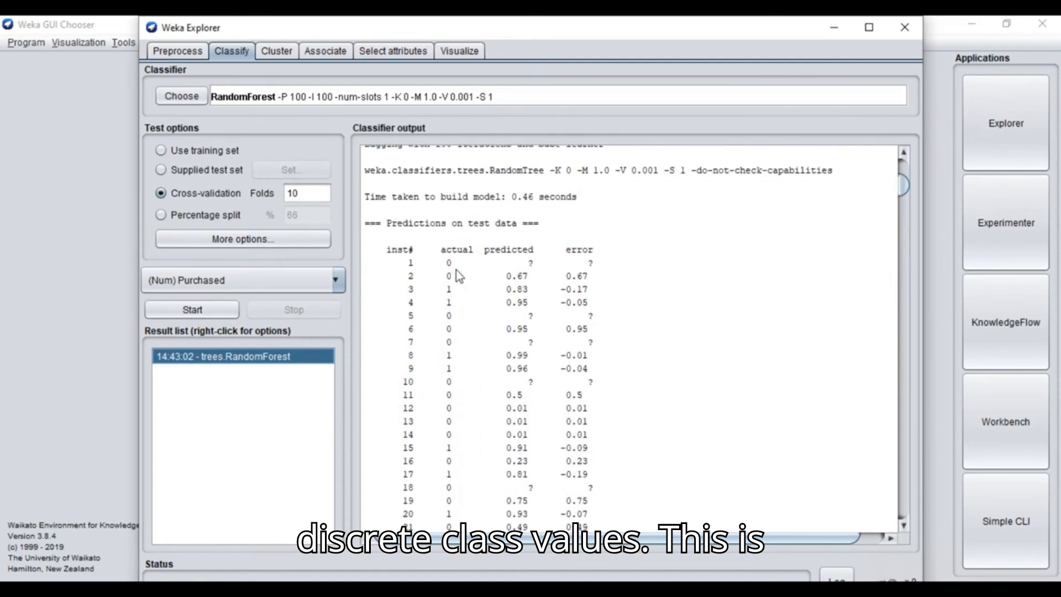
left_click_drag(506, 278, 523, 283)
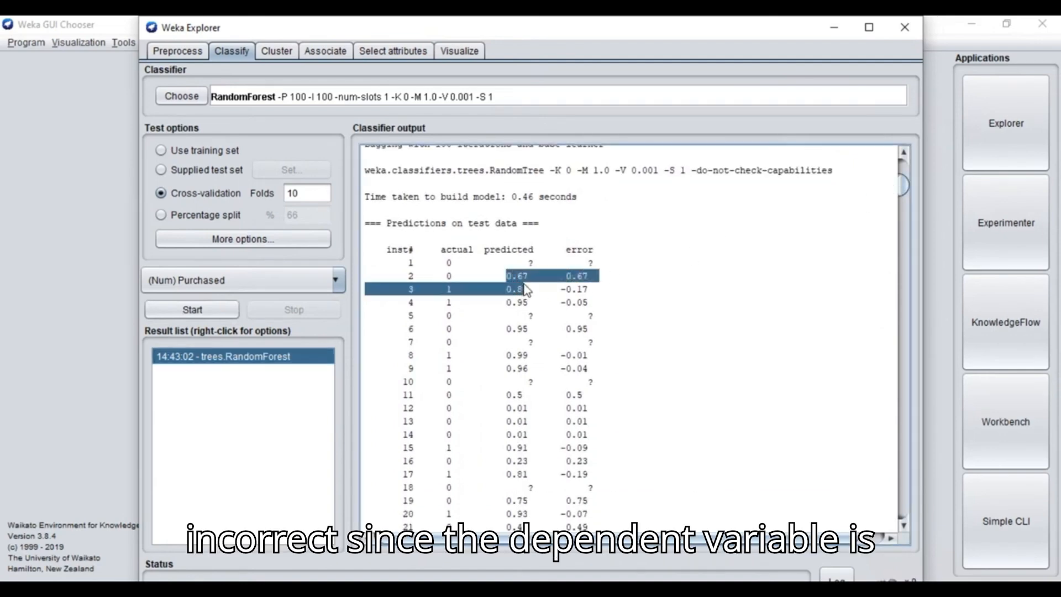
left_click(543, 294)
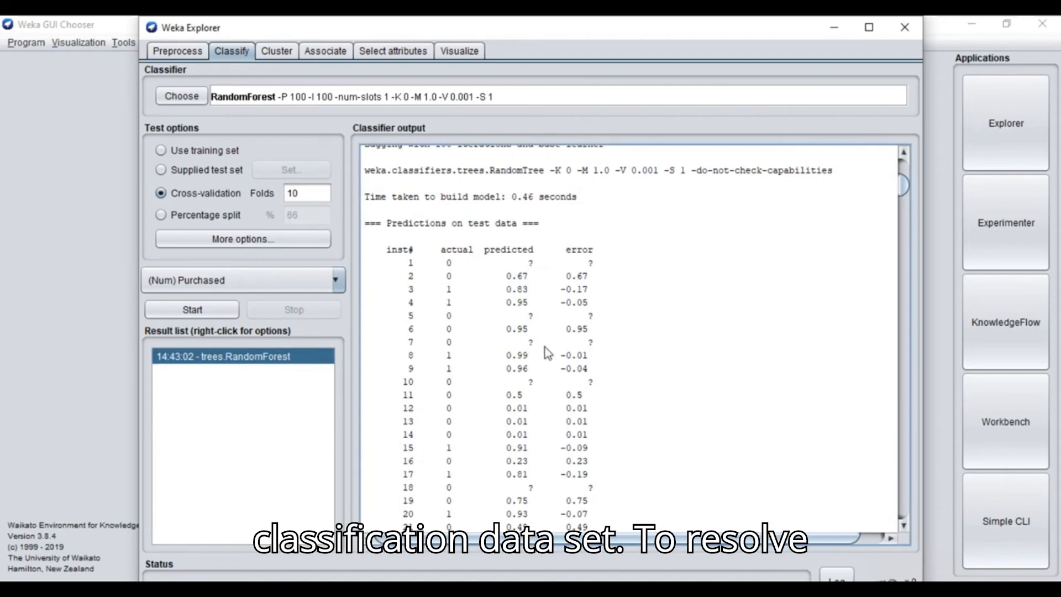
left_click(183, 49)
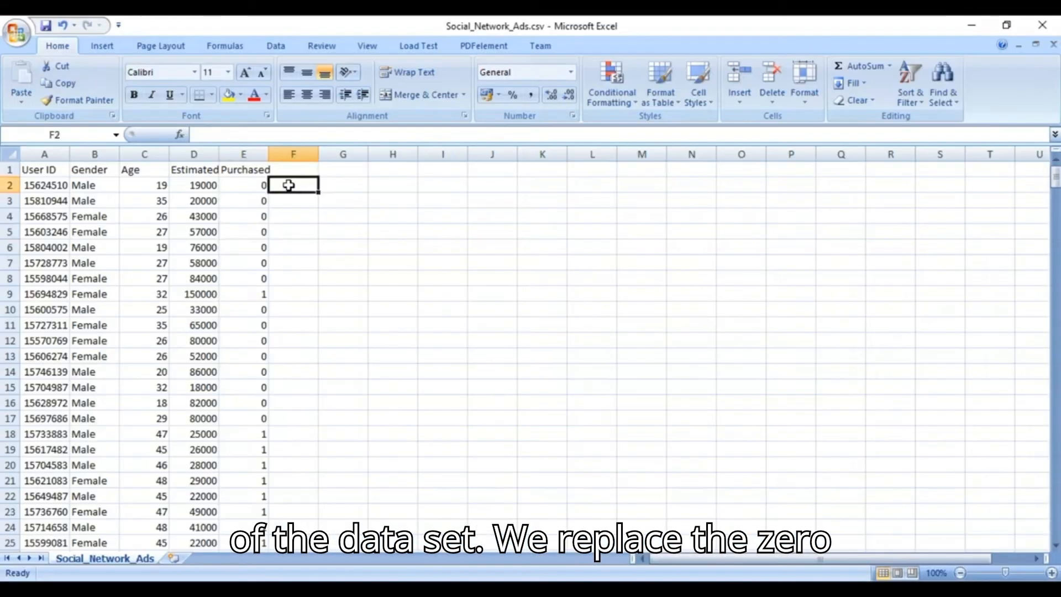
- In the Social_Network_Ads.csv sheet in Excel, write the notes "0 = No" in cell F2 and "1 = yes" in cell F3
type("0 =")
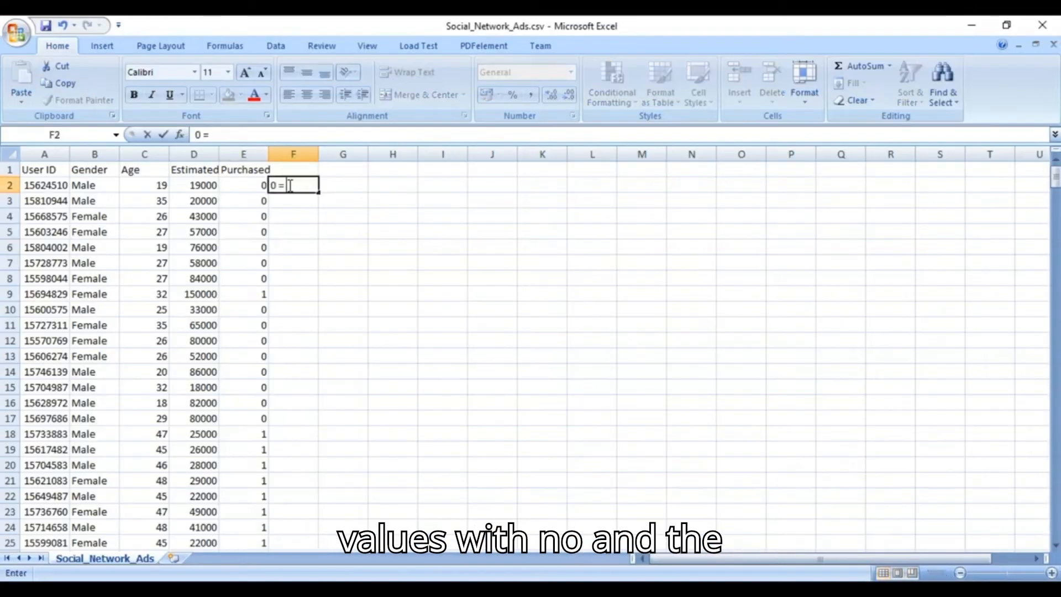
type(" No")
key("Return")
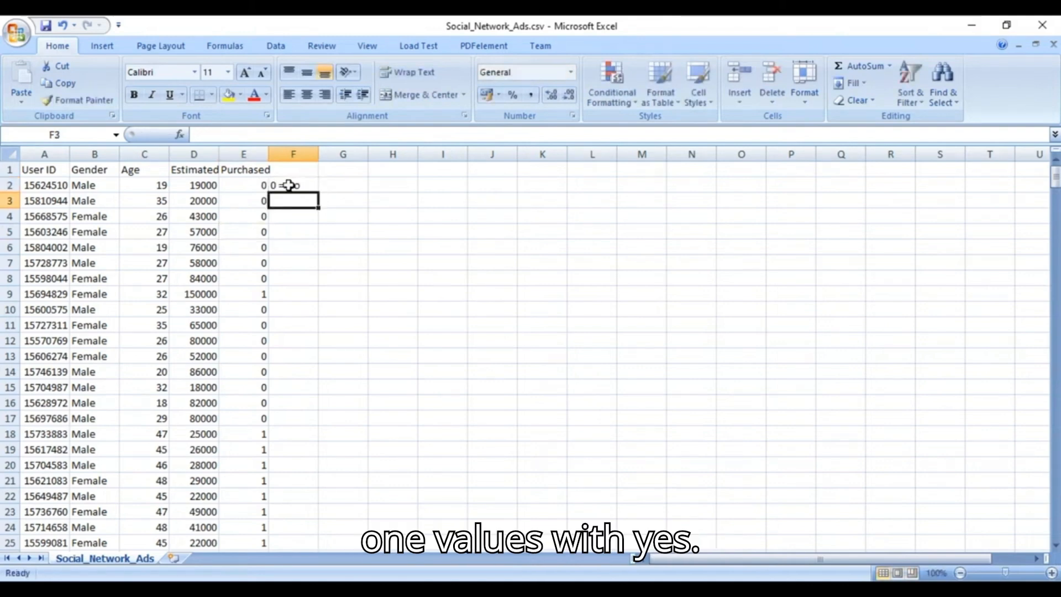
type("1 =")
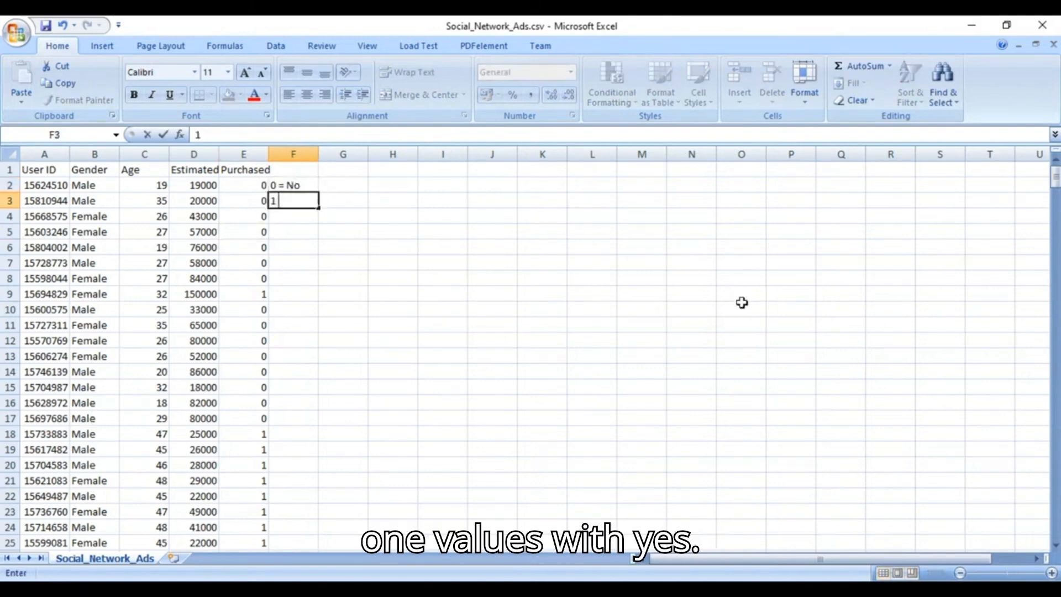
type(" yes")
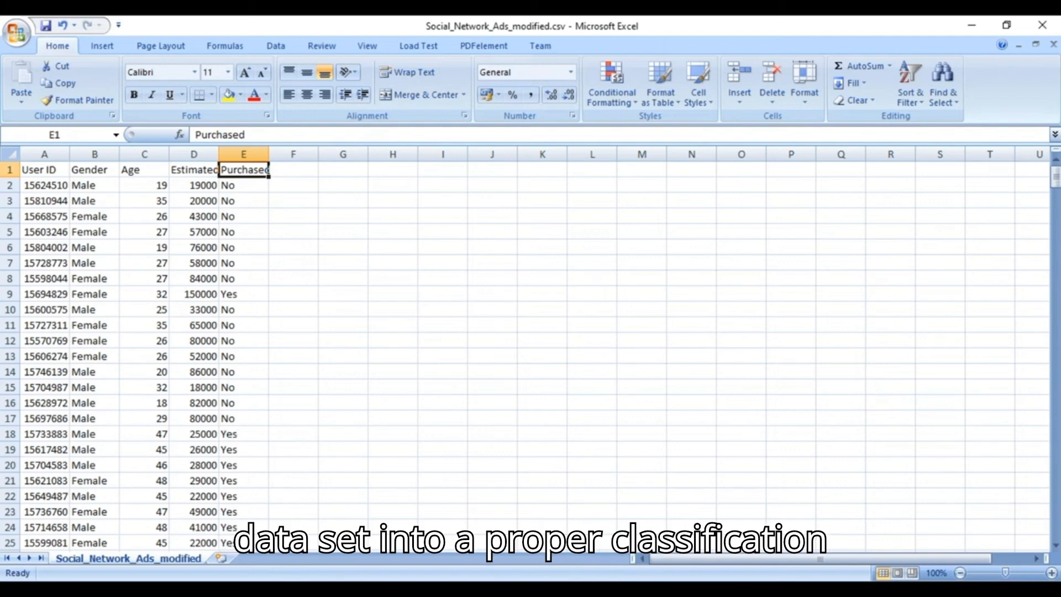
- Switch back to Weka Explorer and load Social_Network_Ads_modified.csv from the Desktop
left_click(907, 556)
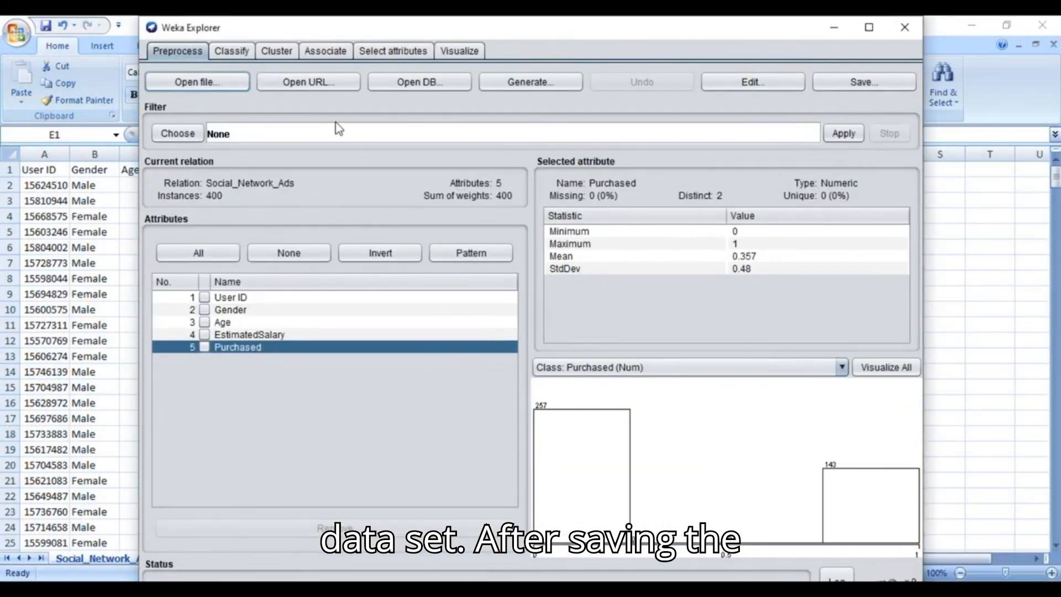
left_click(217, 78)
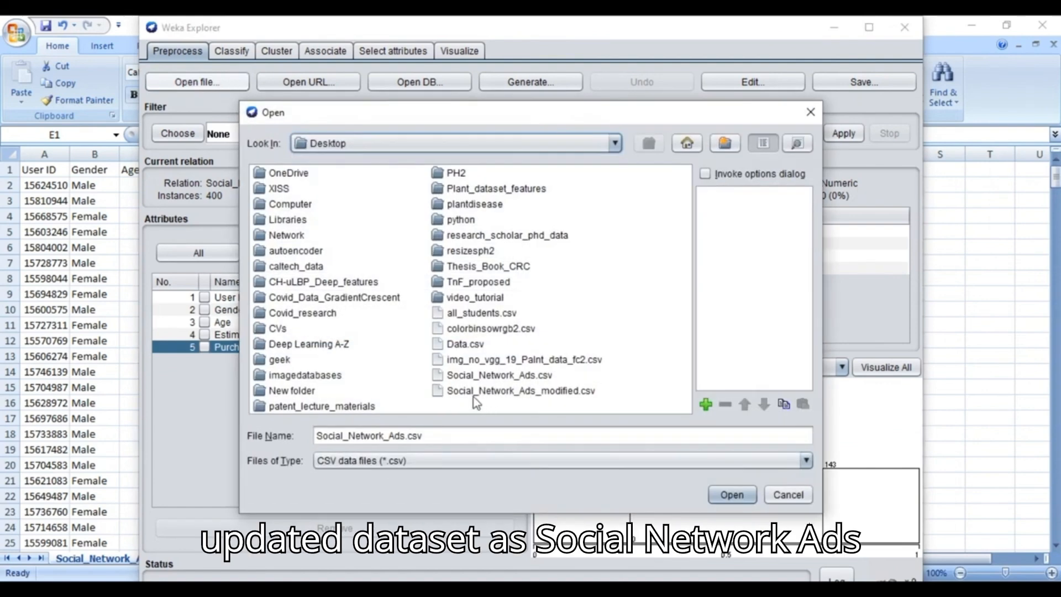
left_click(518, 391)
left_click(727, 496)
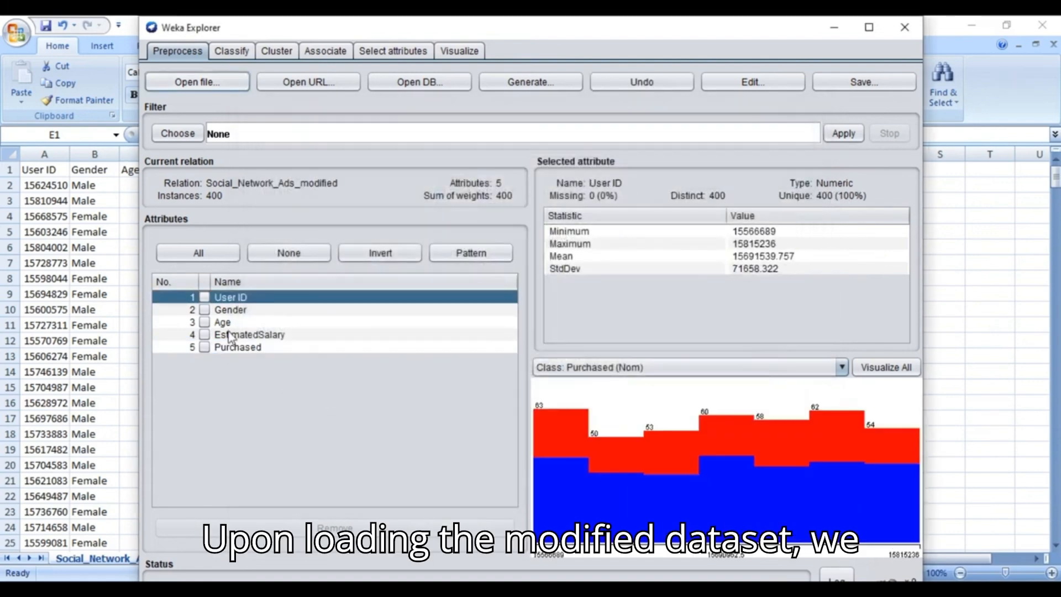
- Inspect the types and labels of the Gender and Purchased attributes in the modified dataset, and return to the classification view
left_click(232, 311)
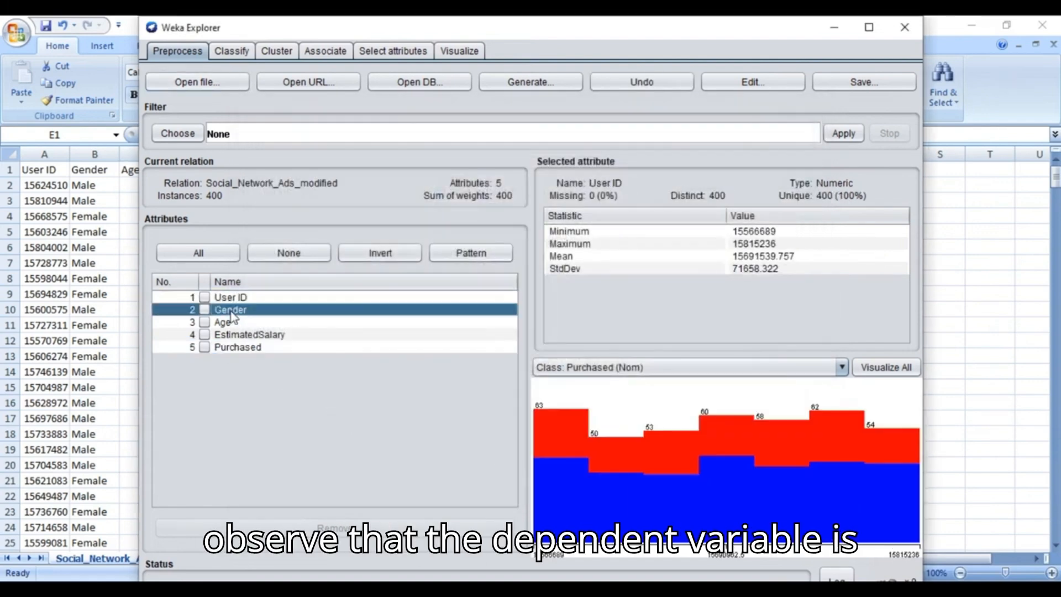
left_click(234, 348)
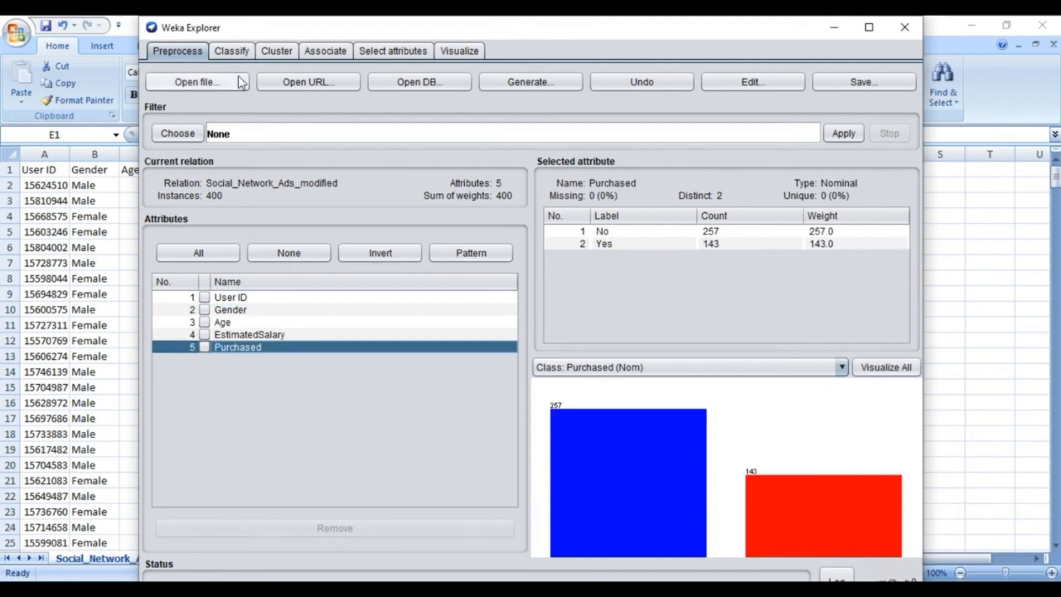
left_click(229, 57)
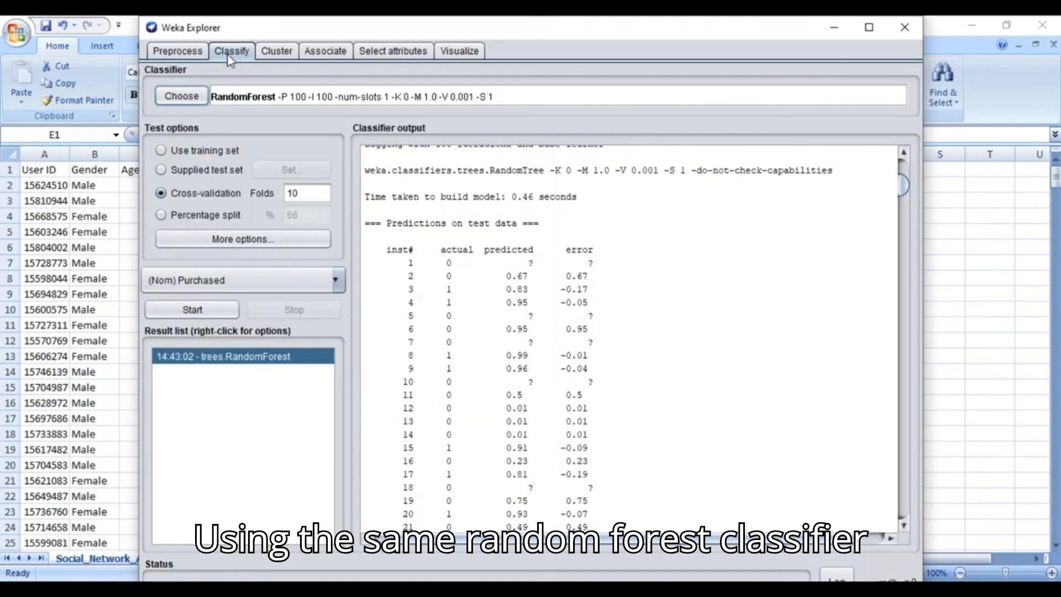